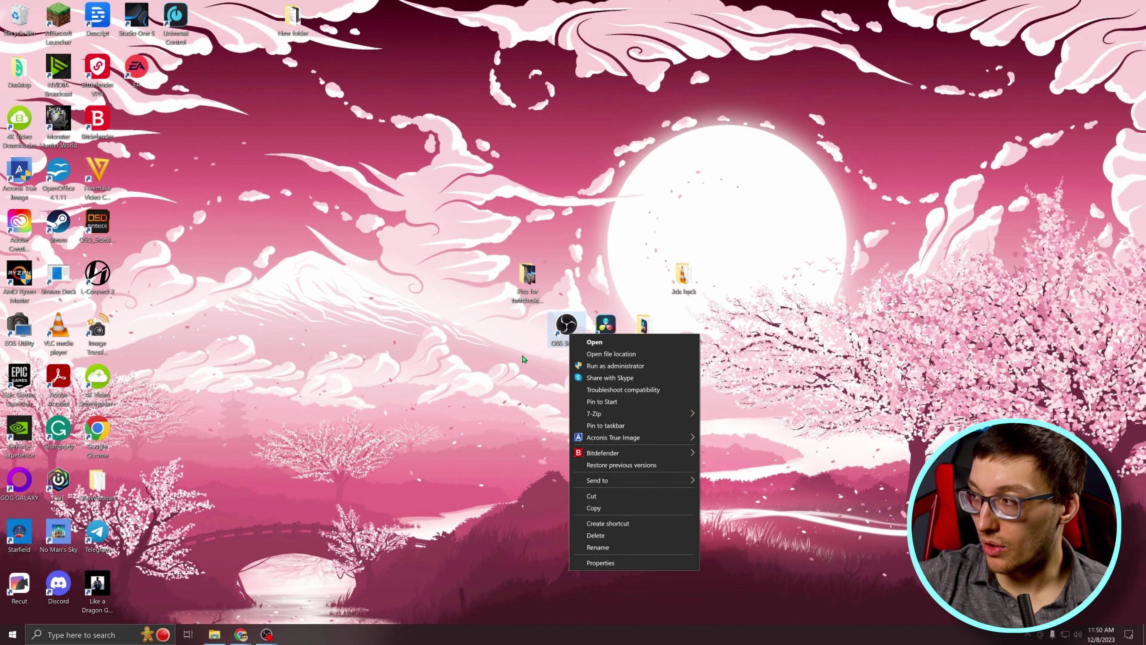
Step: Dismiss the OBS shortcut menu and bring the obsproject.com browser window forward
click(397, 256)
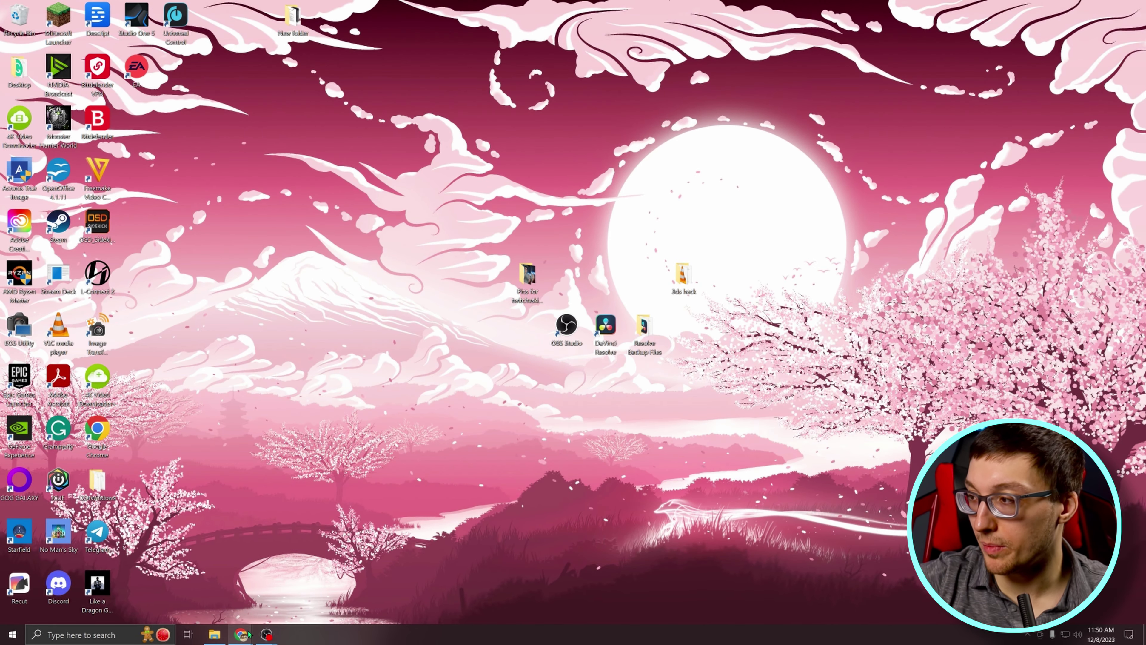
mouse_move(245, 637)
click(265, 609)
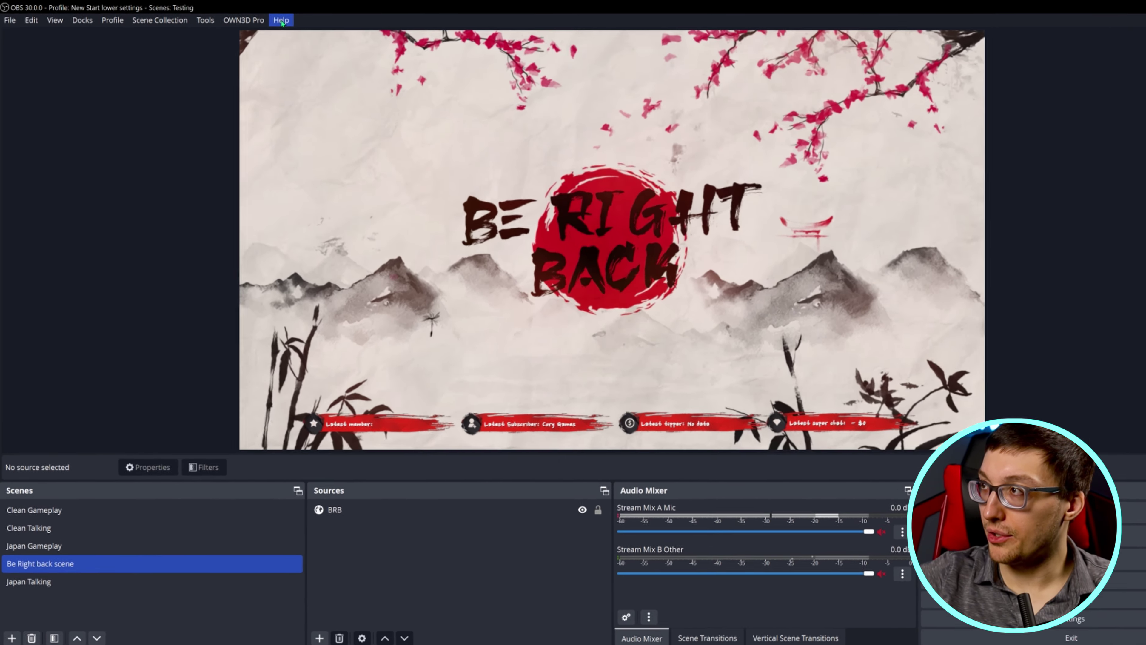
Step: Run Help > Check For Updates and dismiss the 'No updates available' notice
click(284, 23)
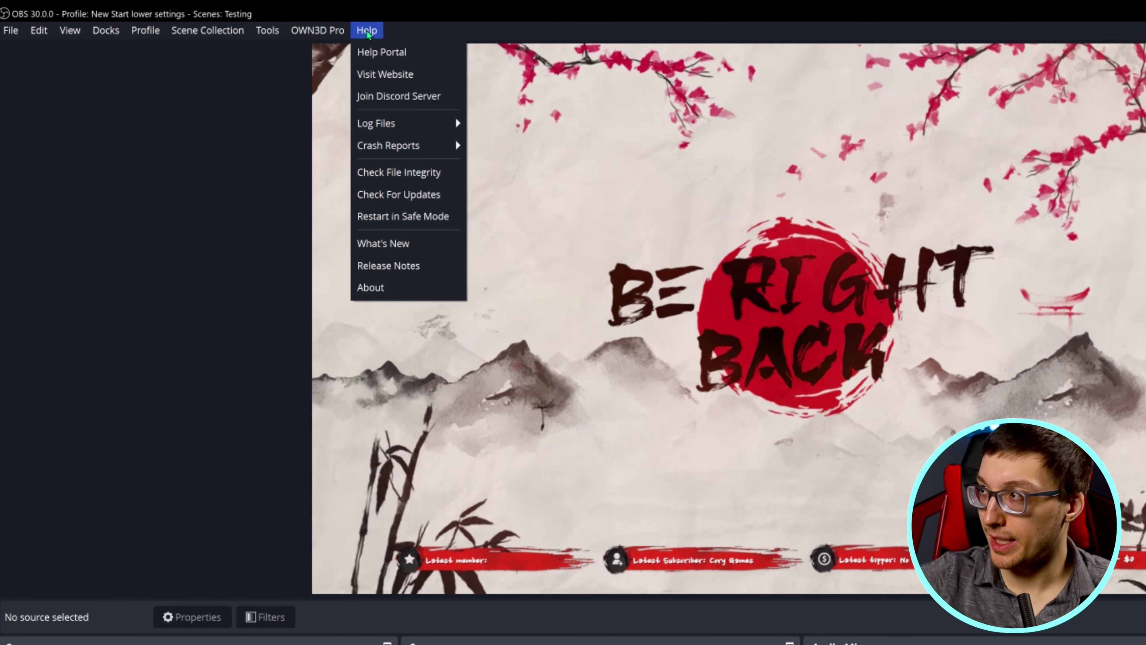
click(428, 195)
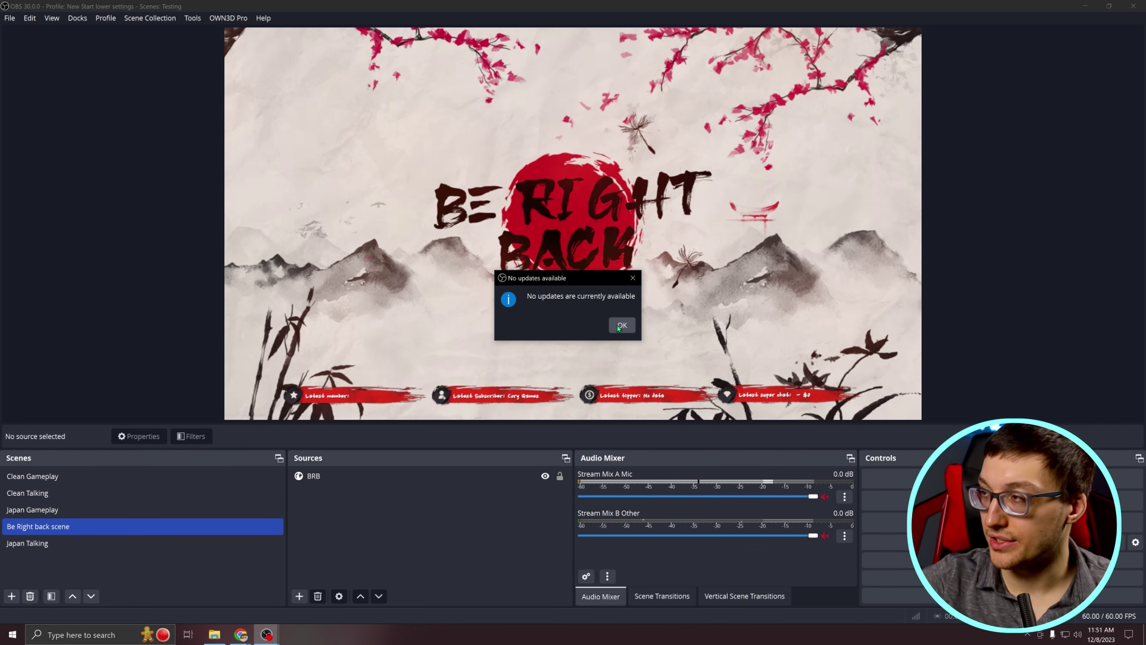
click(618, 327)
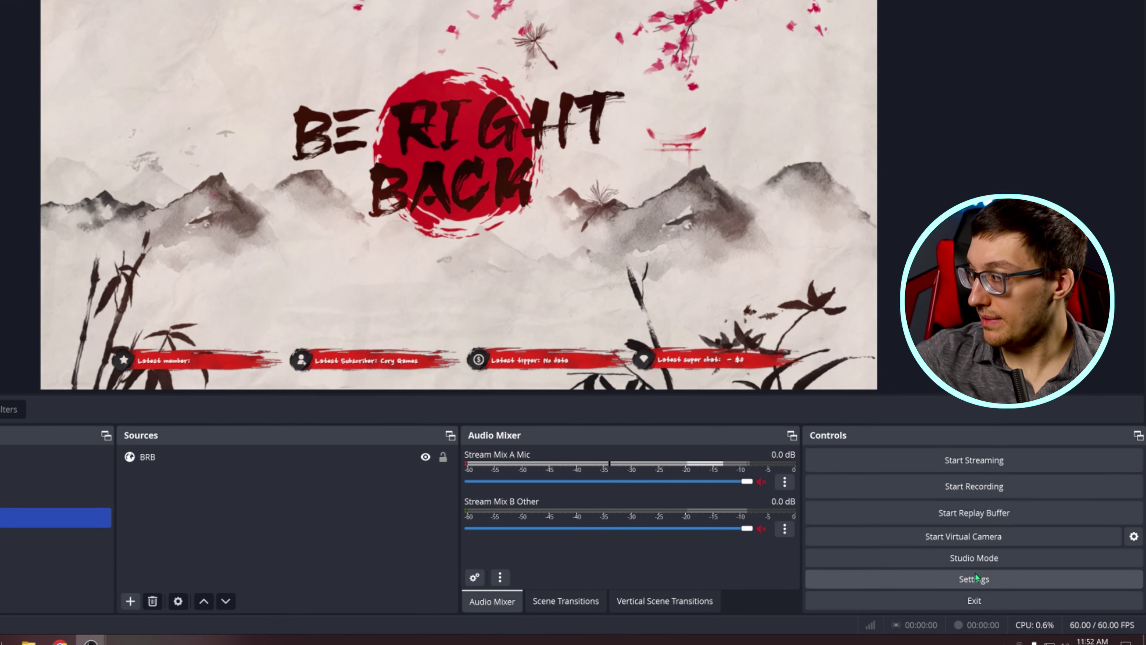
Step: Open Settings on the Stream page and keep YouTube - RTMPS as the service
click(974, 578)
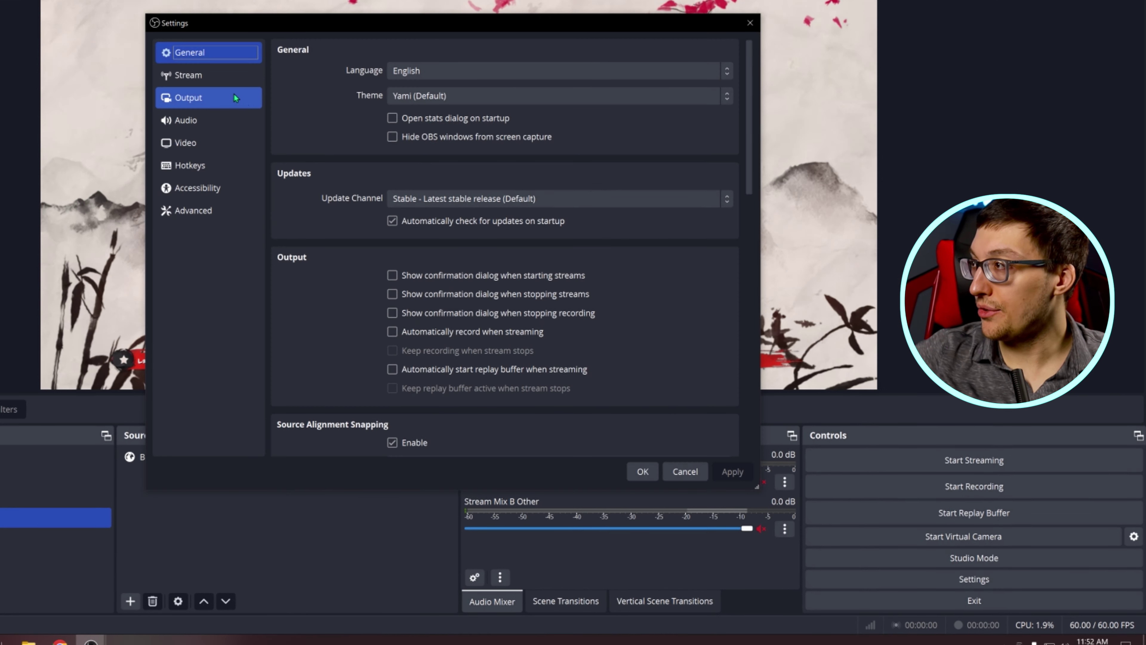
click(224, 78)
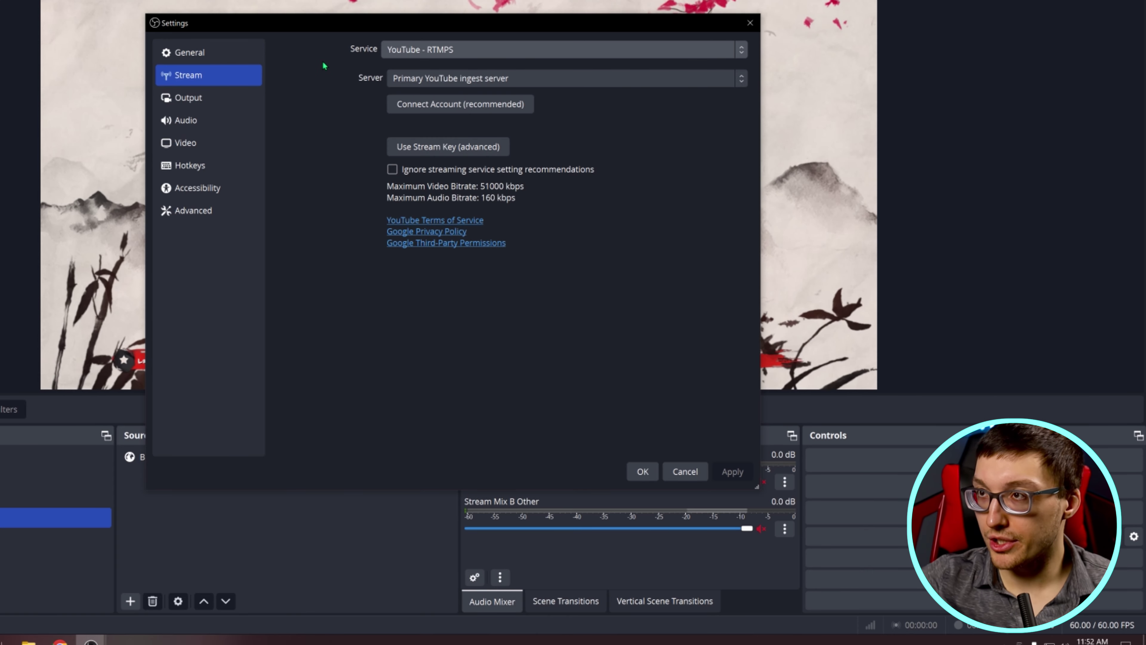
click(505, 49)
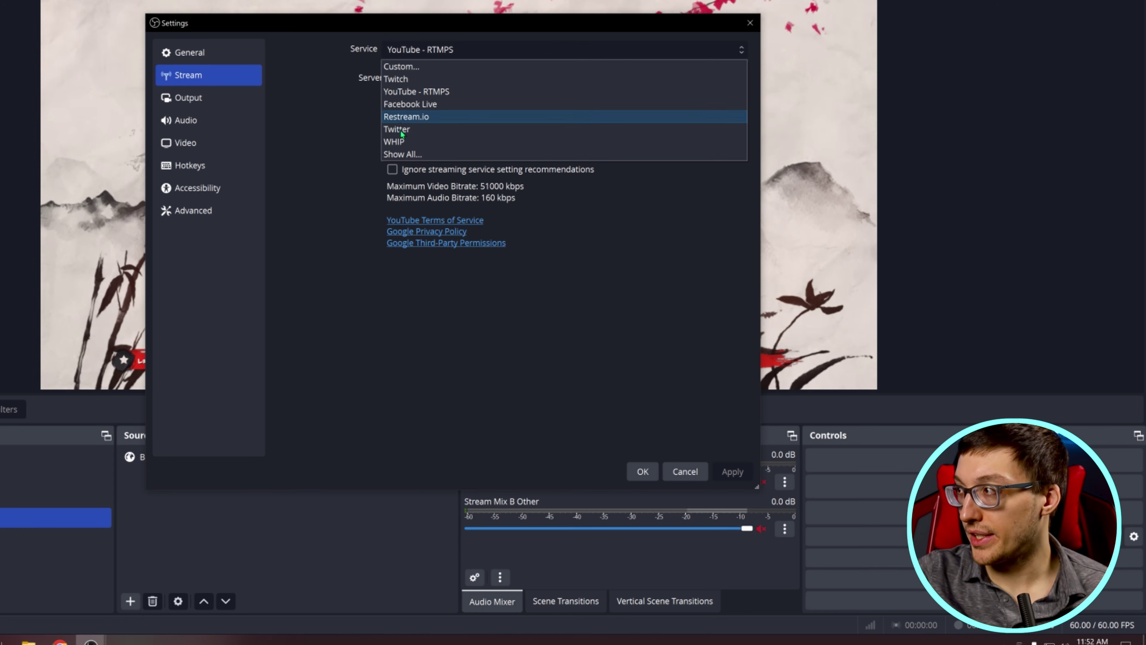
click(533, 91)
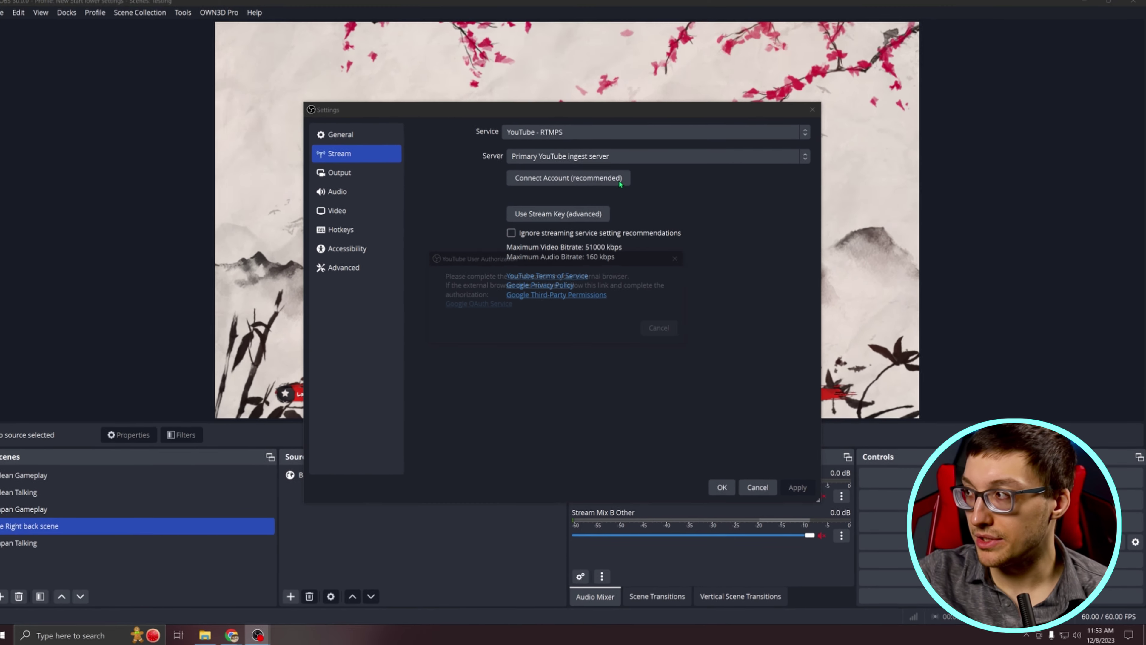
Step: Connect the YouTube account and authorize OBS Studio in Google sign-in
click(529, 116)
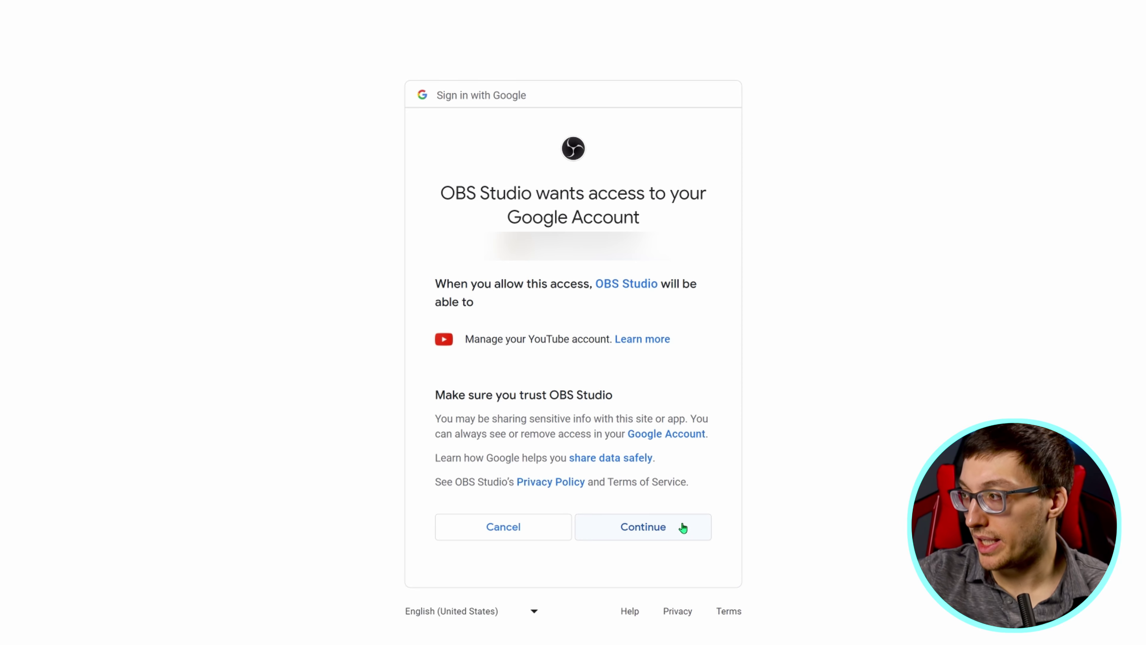
click(683, 527)
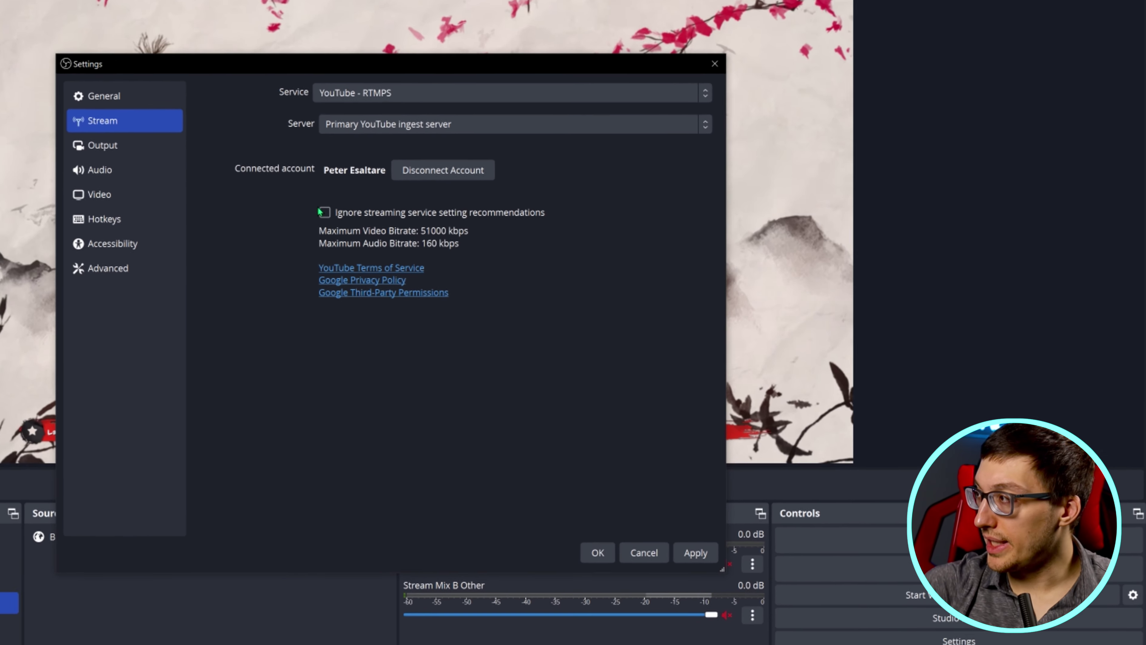
Step: Ignore streaming service setting recommendations, confirm the warning, and apply the stream settings
click(517, 228)
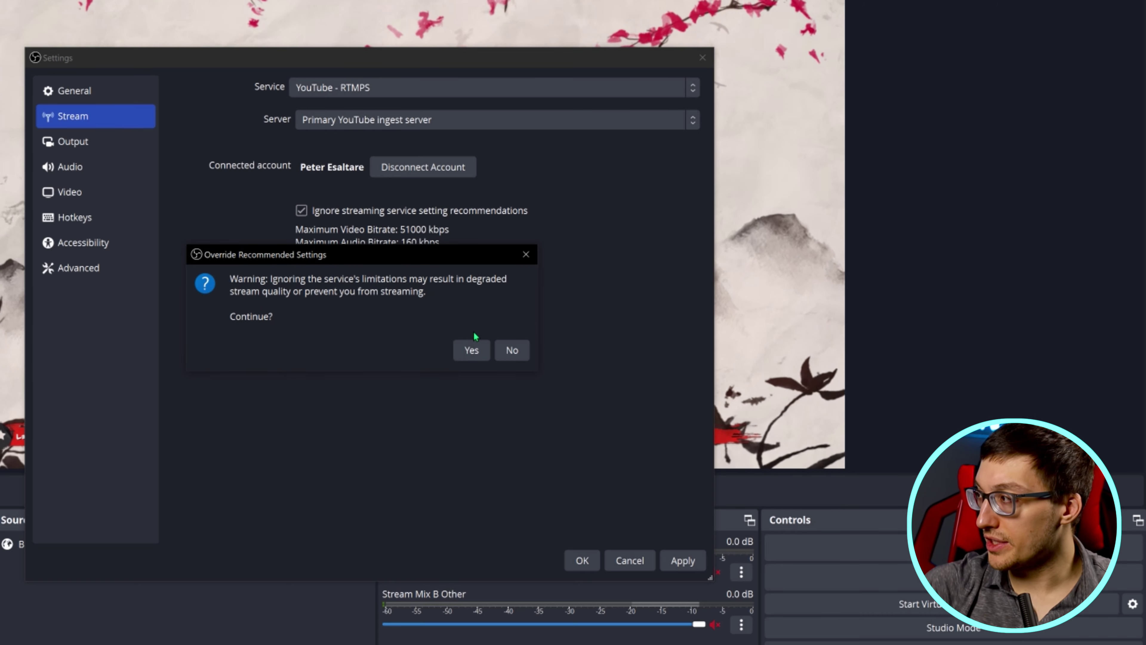
click(473, 350)
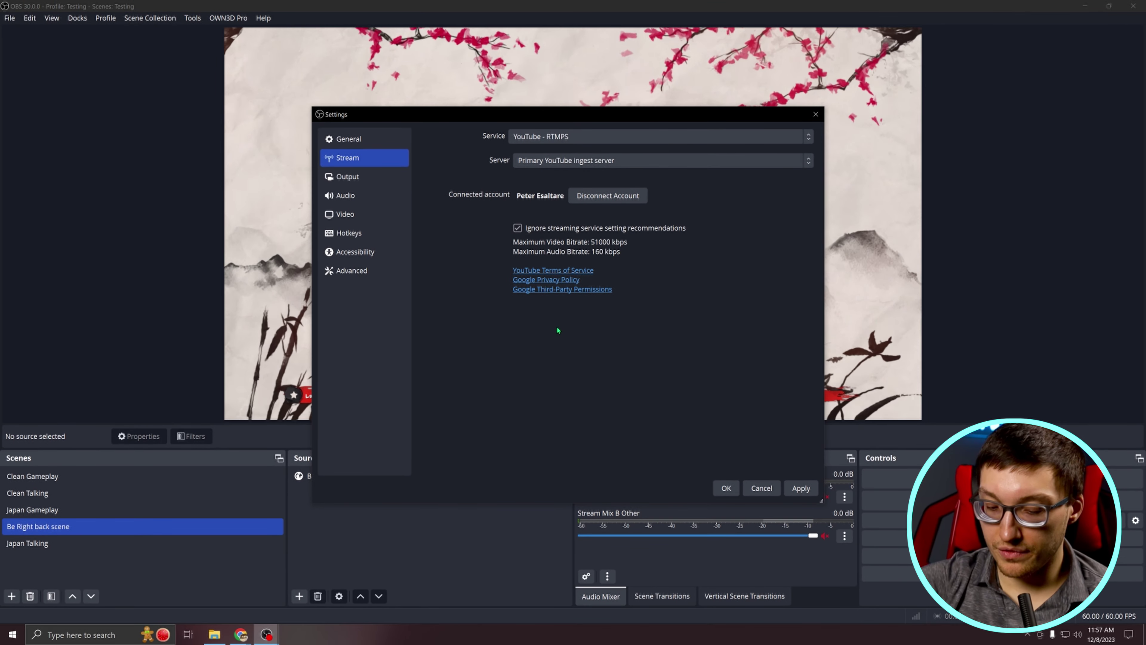
click(801, 488)
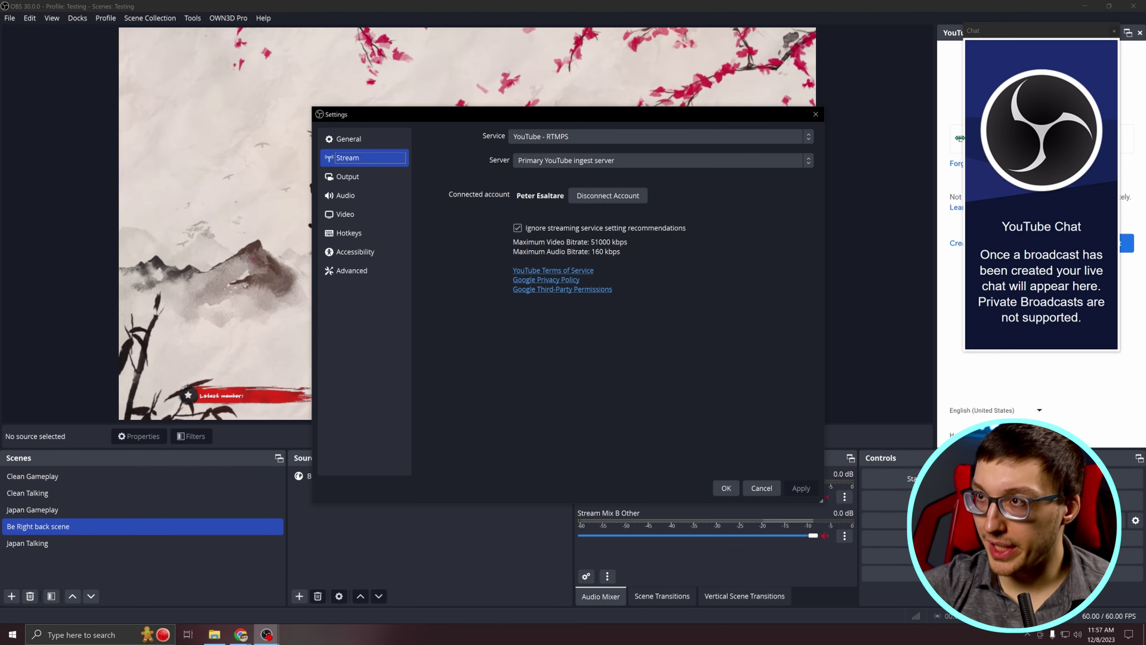
Step: Close Settings, dock YouTube Chat on the left, and begin Google sign-in in the Control Panel
click(726, 488)
drag(1040, 31, 25, 212)
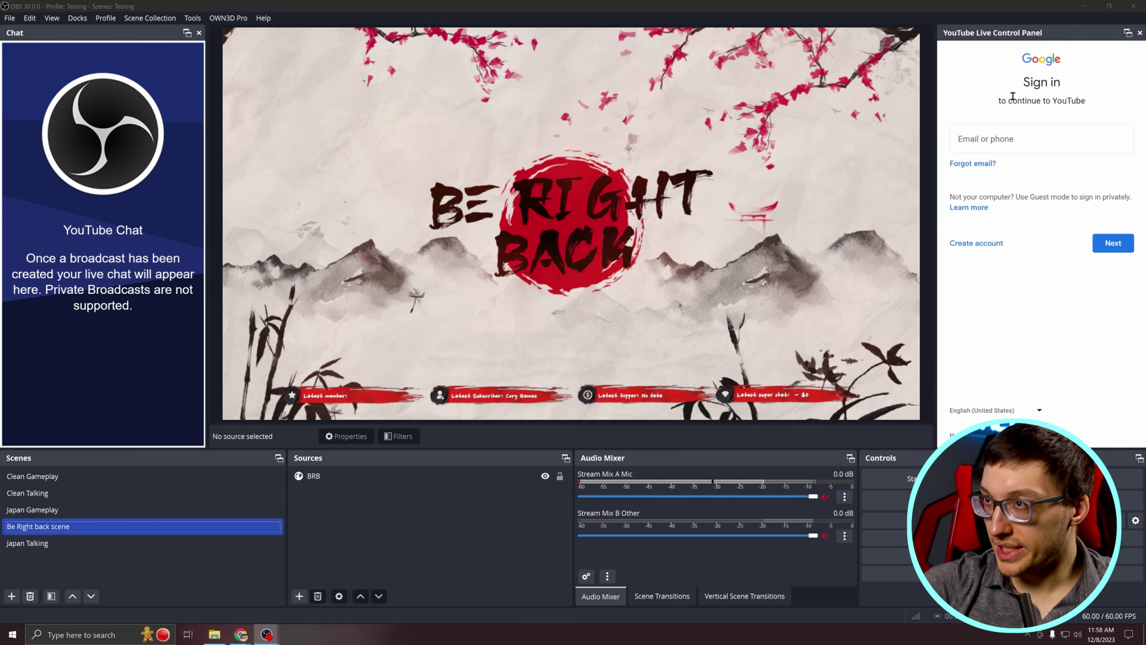
click(1024, 136)
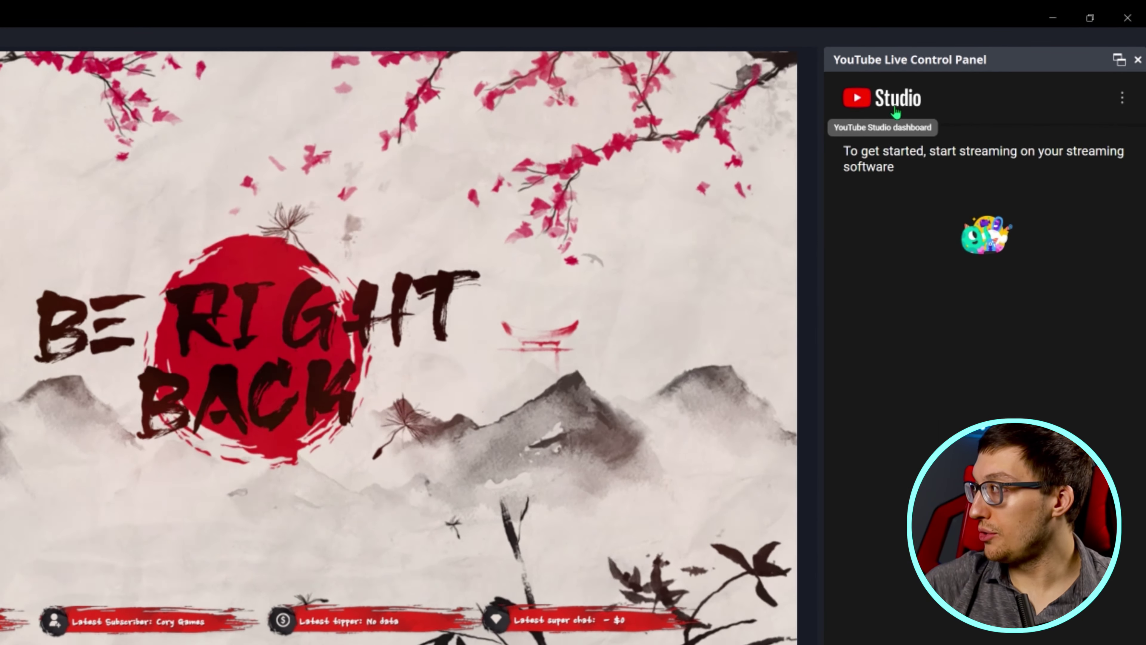
Step: Open YouTube Studio's Go live page and read the help page about the 23-hour streaming wait
click(896, 113)
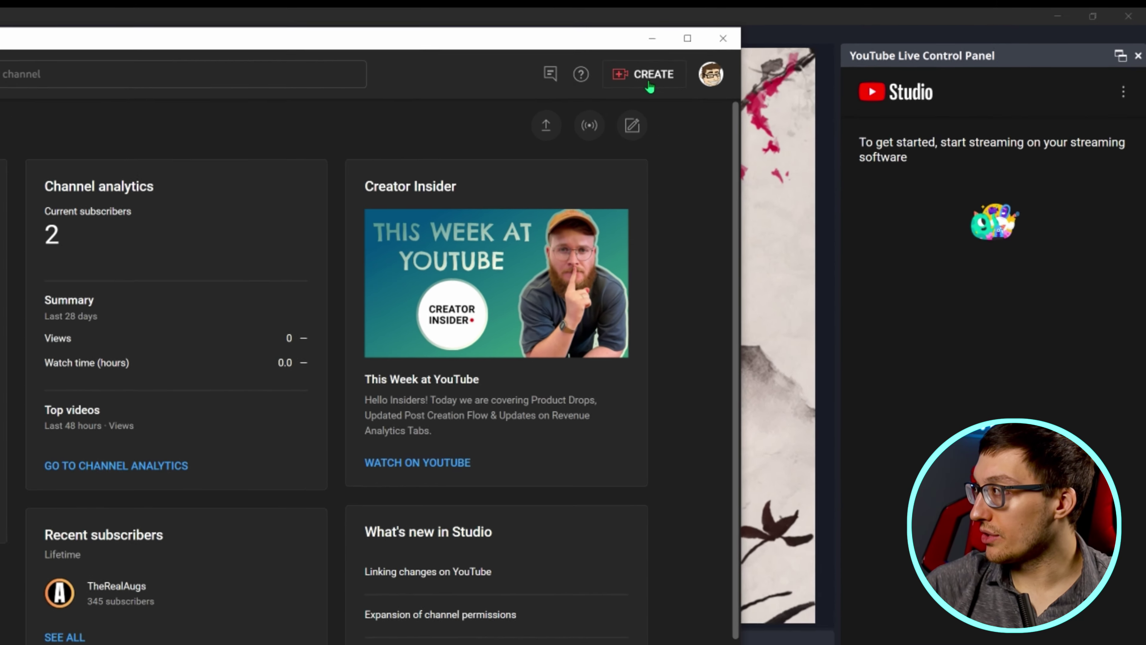
click(649, 85)
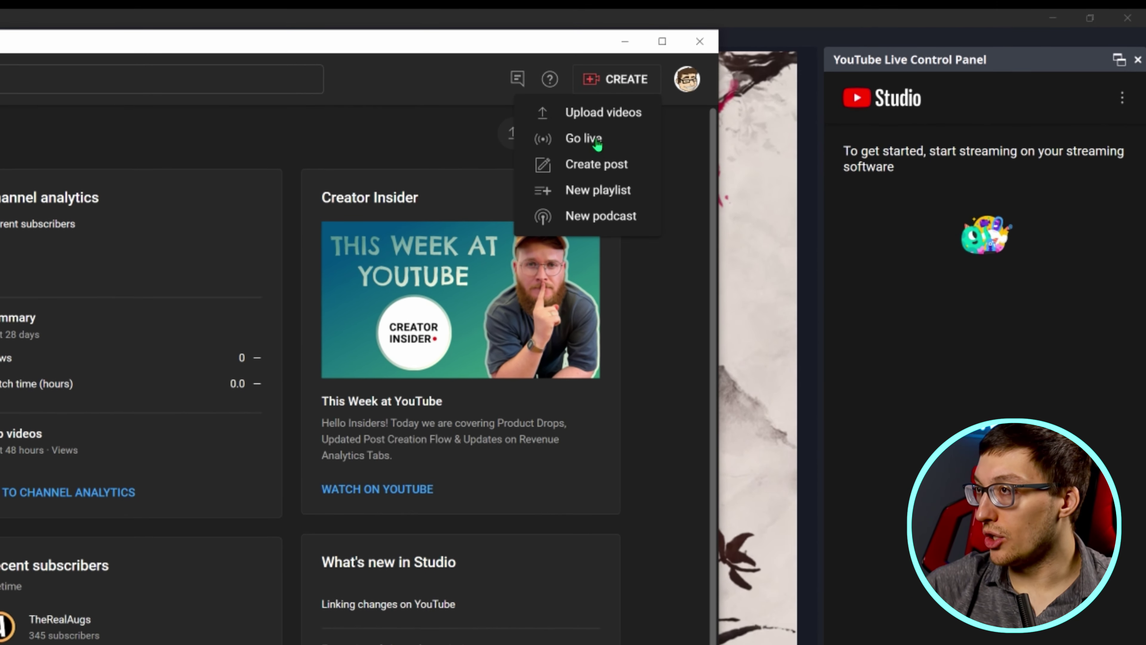
click(596, 140)
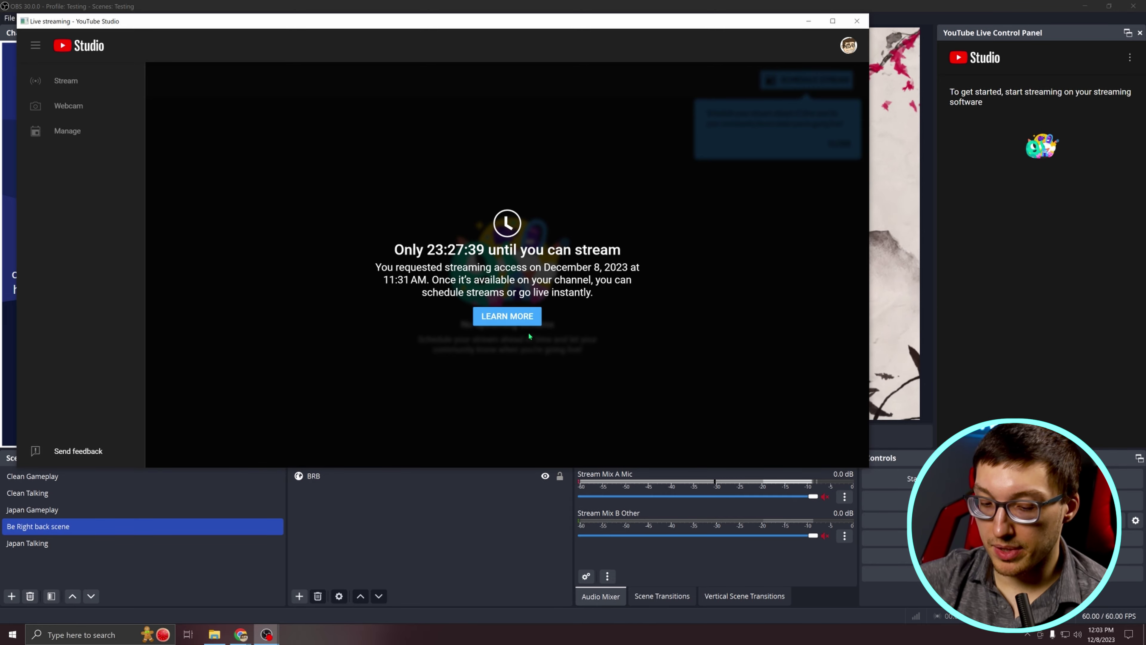
click(511, 317)
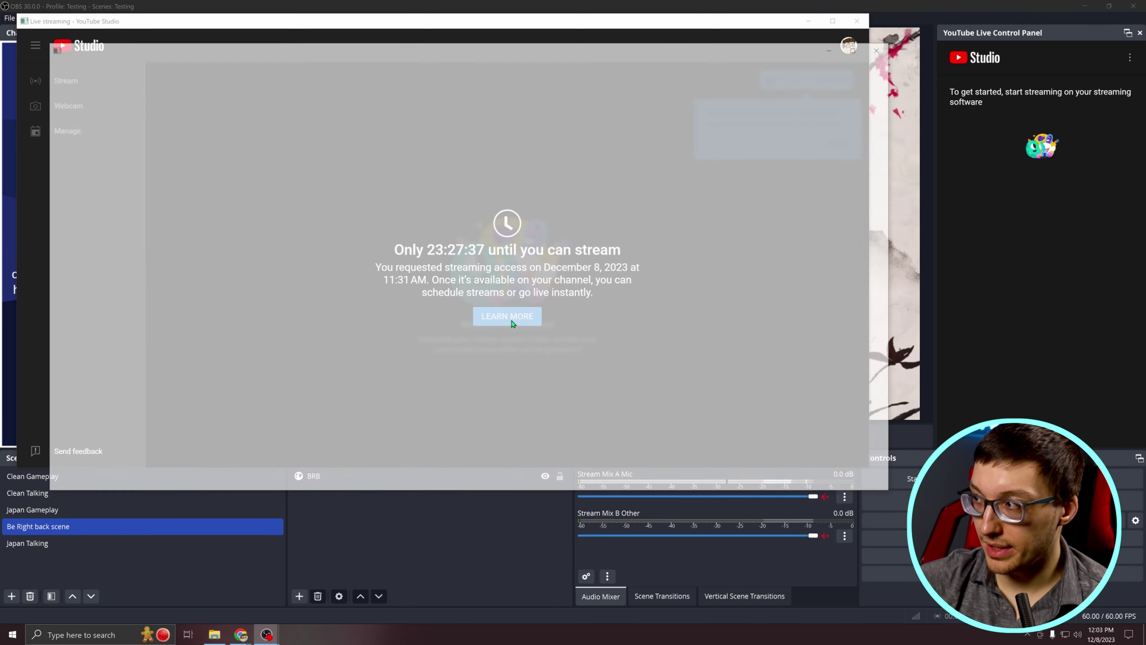
scroll(420, 199, down, 6)
scroll(422, 199, down, 6)
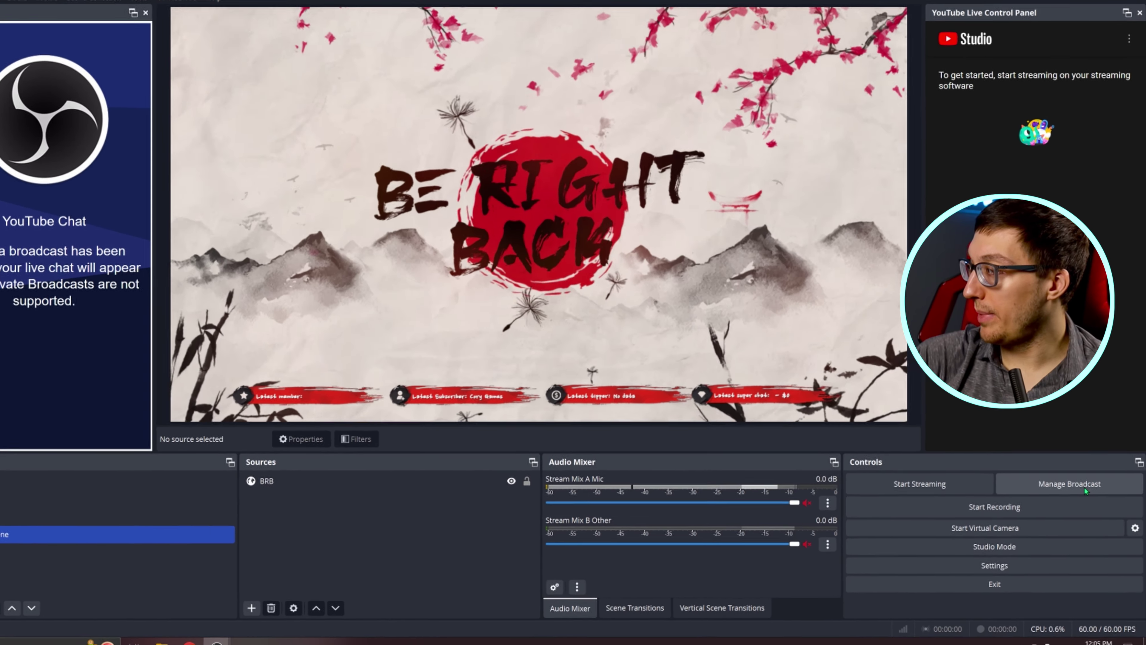
Step: Open YouTube Broadcast Setup, keeping Public privacy, Gaming category and Normal latency
click(1088, 481)
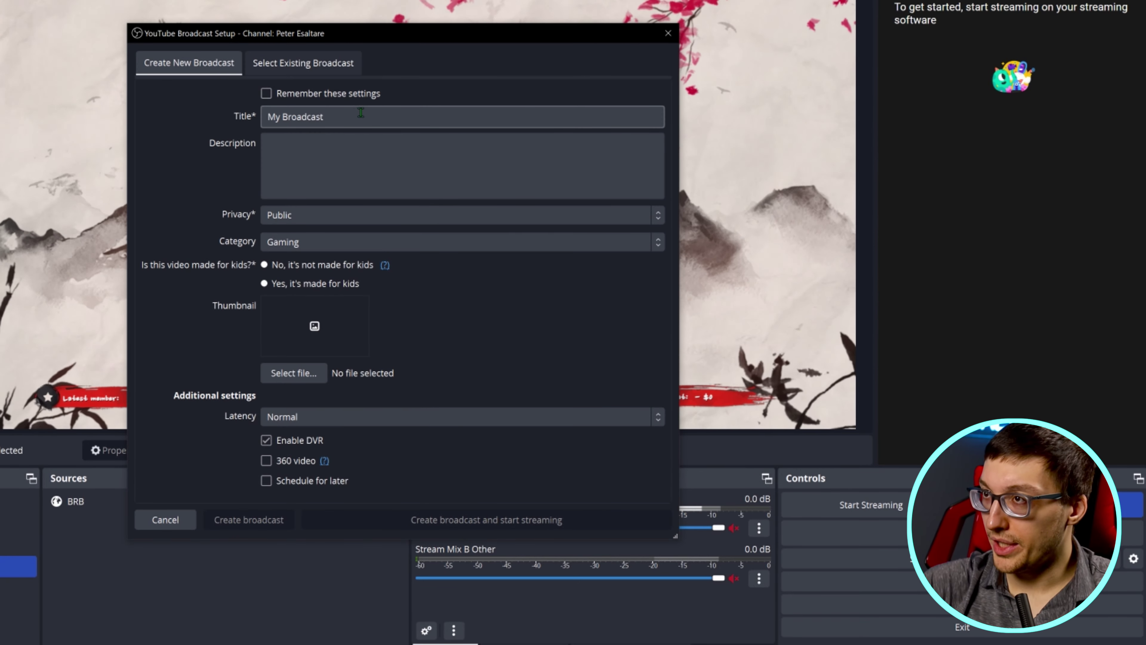
click(310, 218)
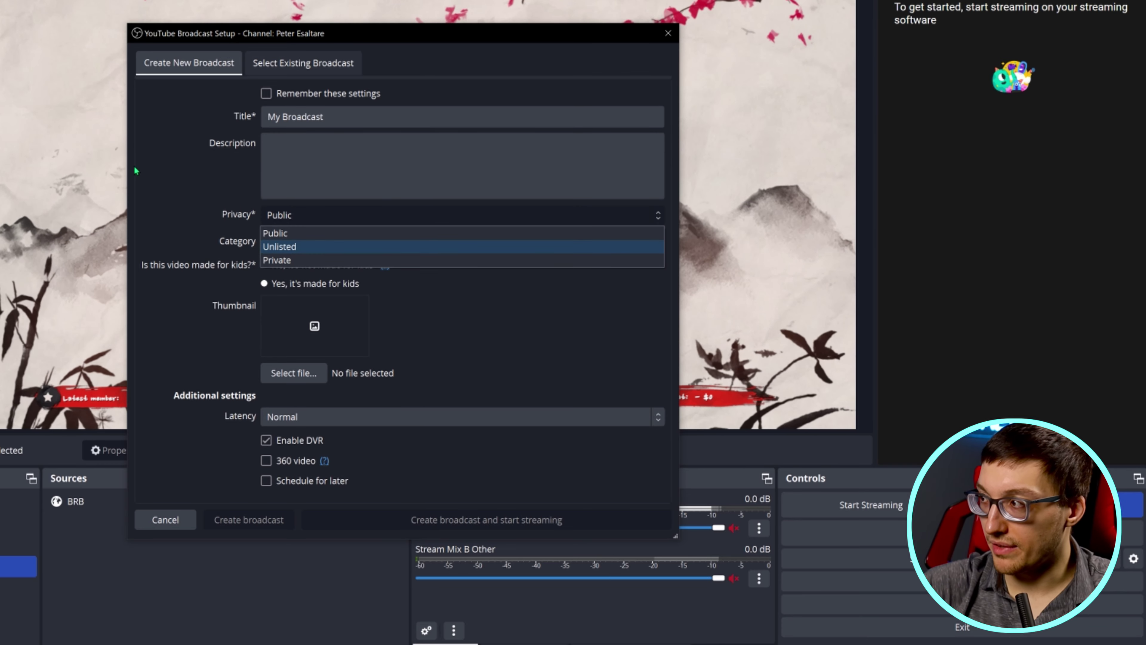
click(342, 237)
click(343, 242)
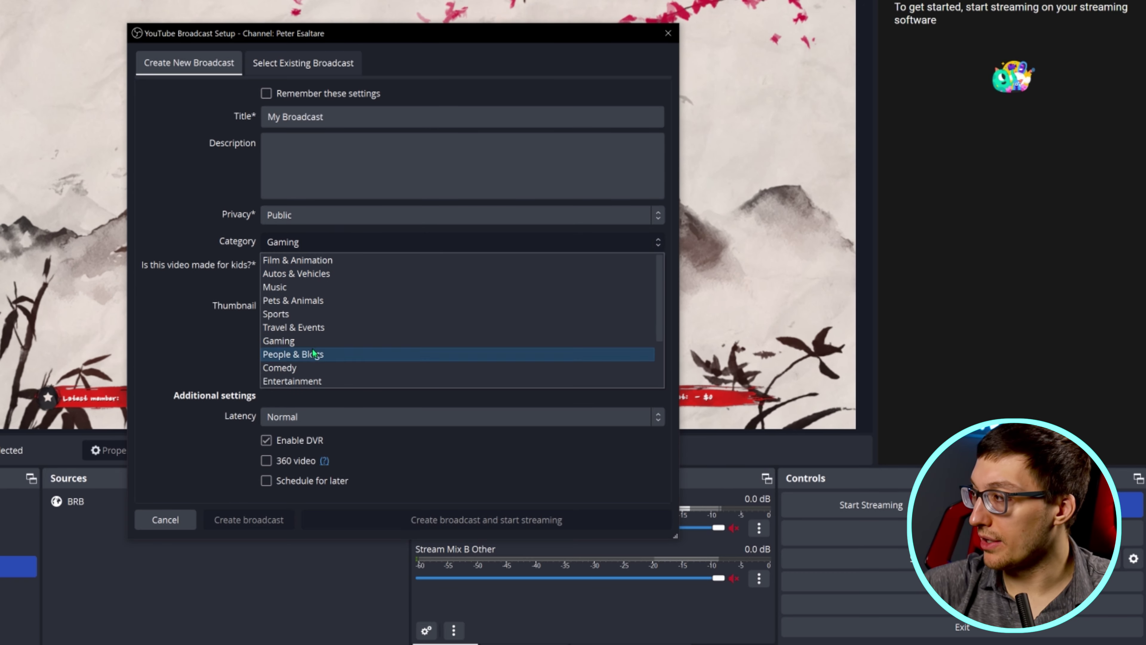
click(177, 180)
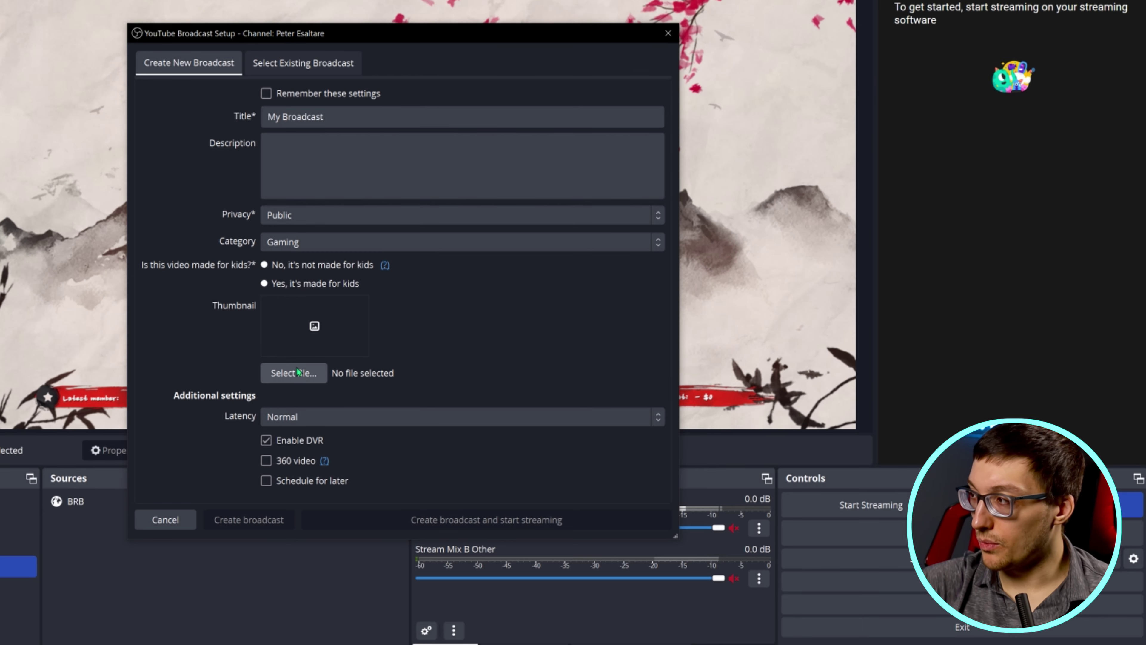
click(309, 419)
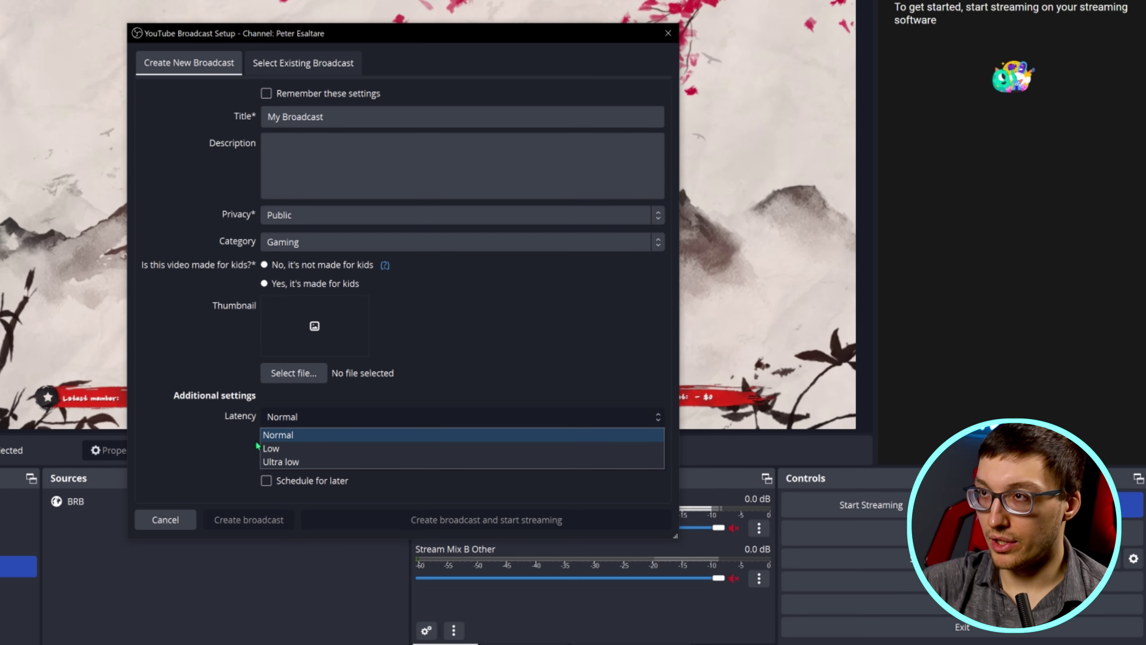
click(279, 434)
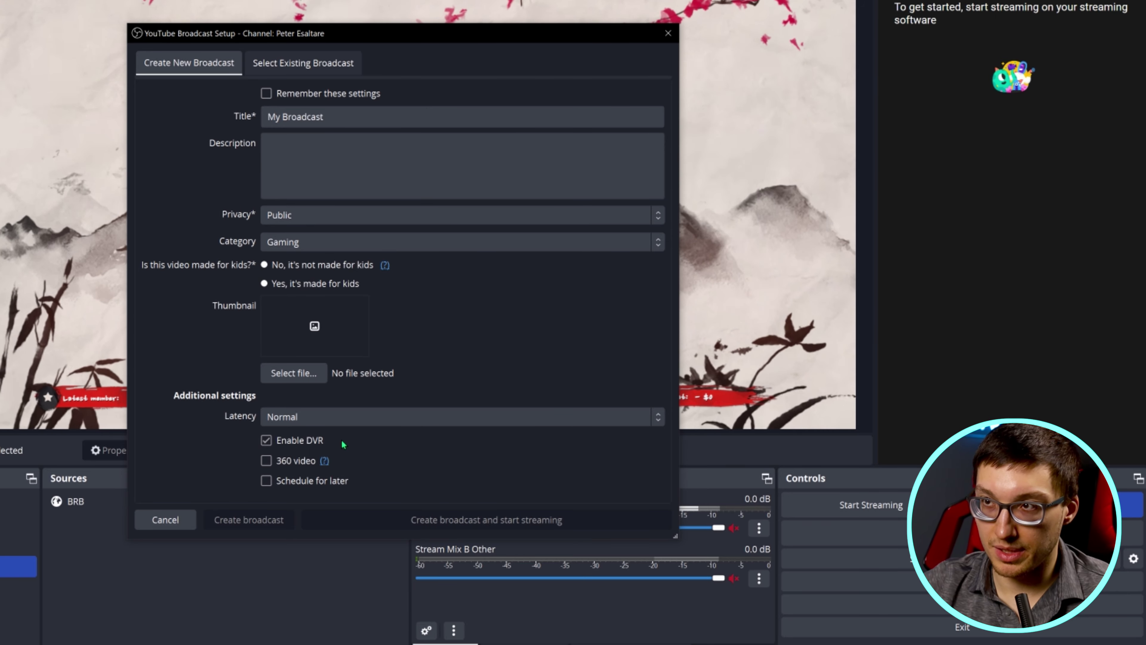
Step: Toggle Schedule for later on and off, then close the setup without creating a broadcast
click(266, 481)
scroll(217, 450, down, 3)
key(space)
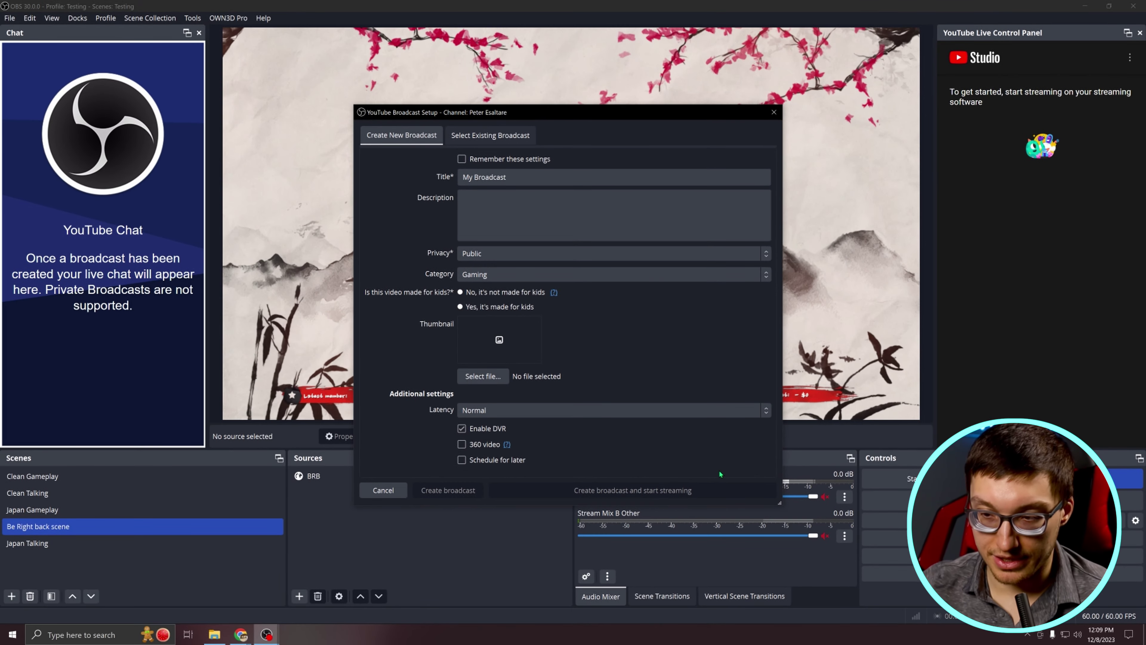
key(Escape)
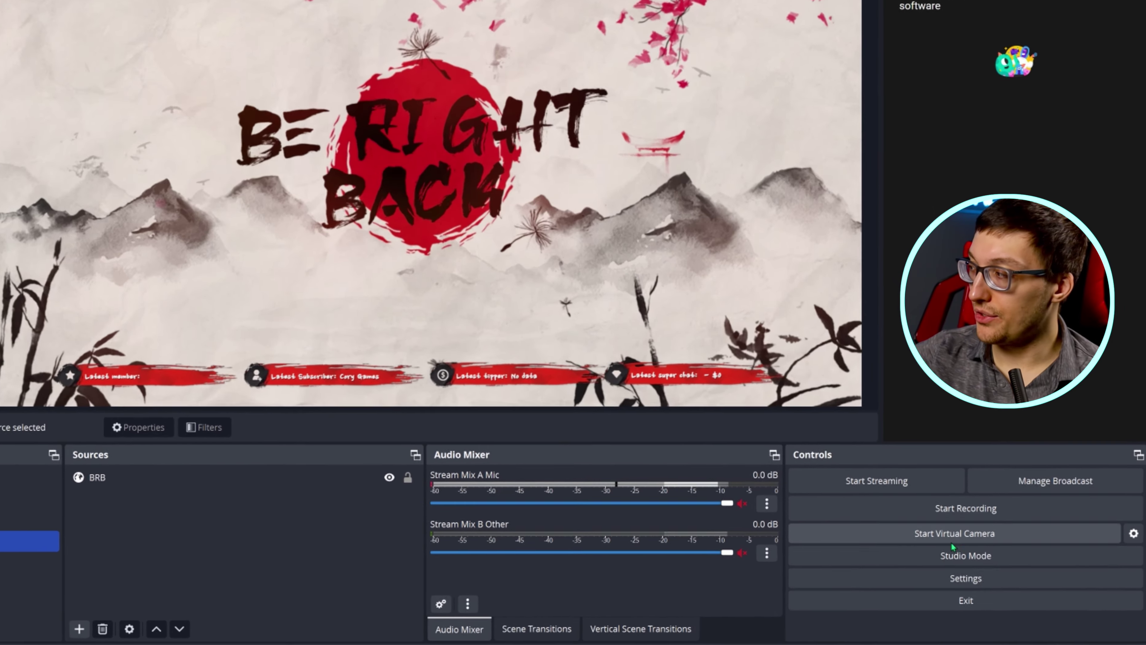
Step: In Video settings, keep the 1920x1080 canvas resolution and 60 FPS
click(955, 579)
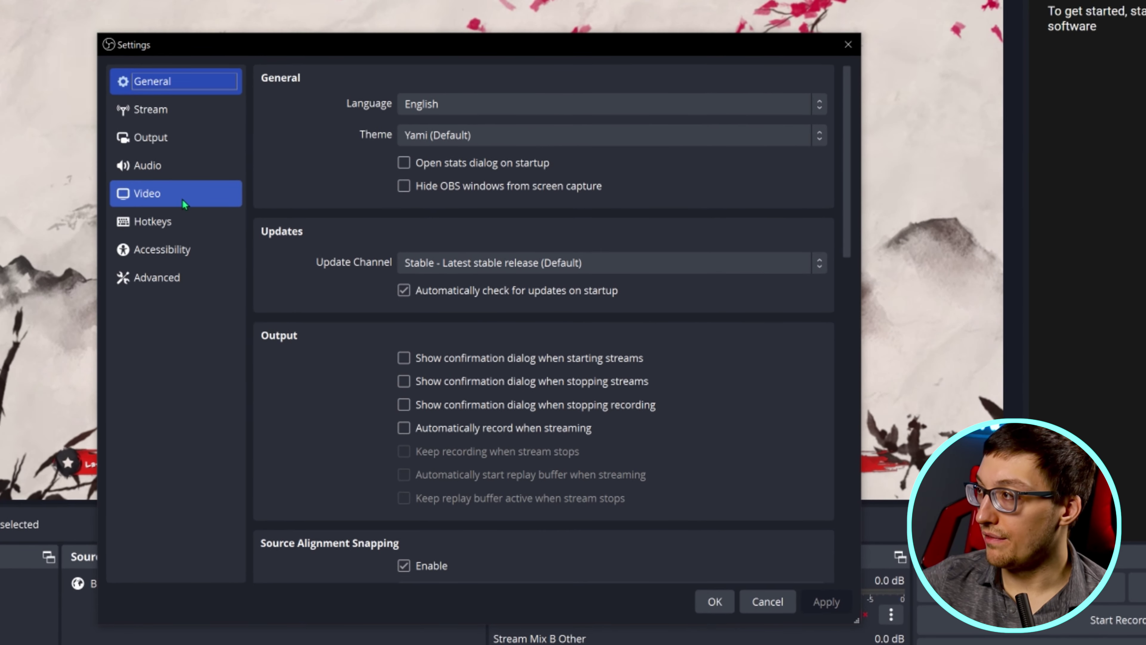
click(171, 193)
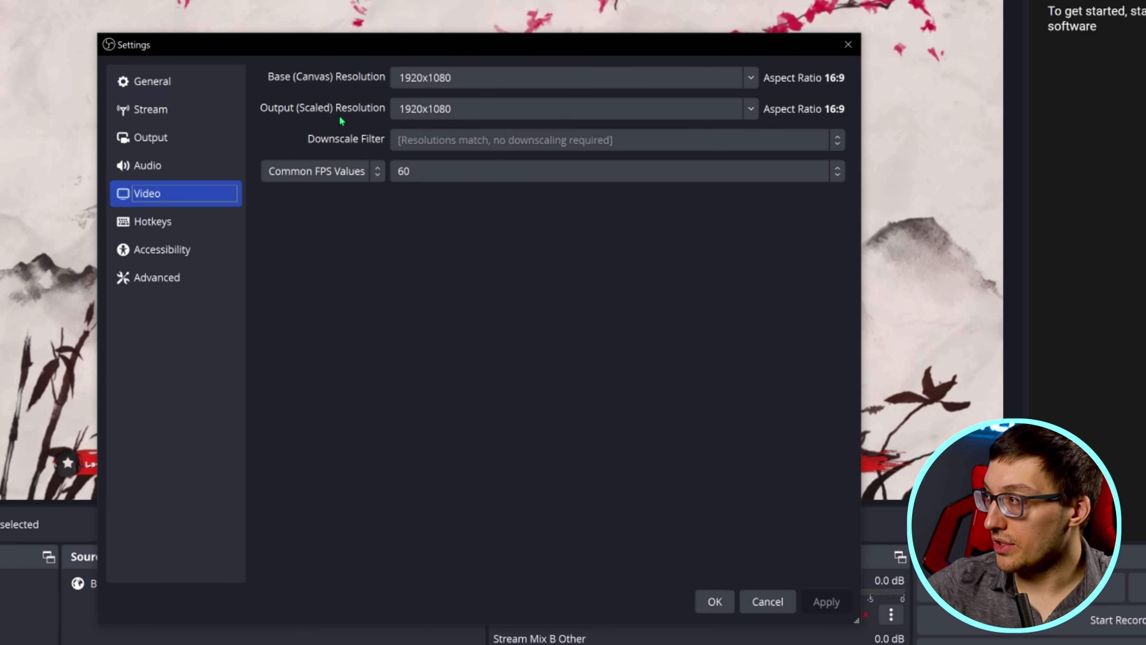
click(751, 77)
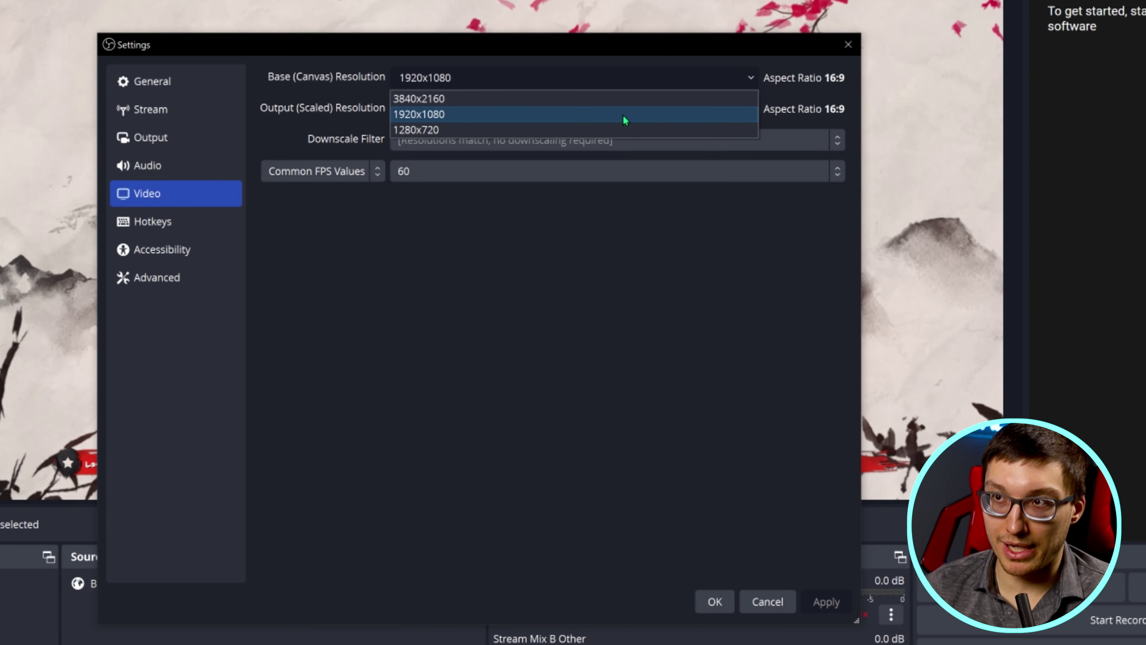
click(622, 114)
click(497, 174)
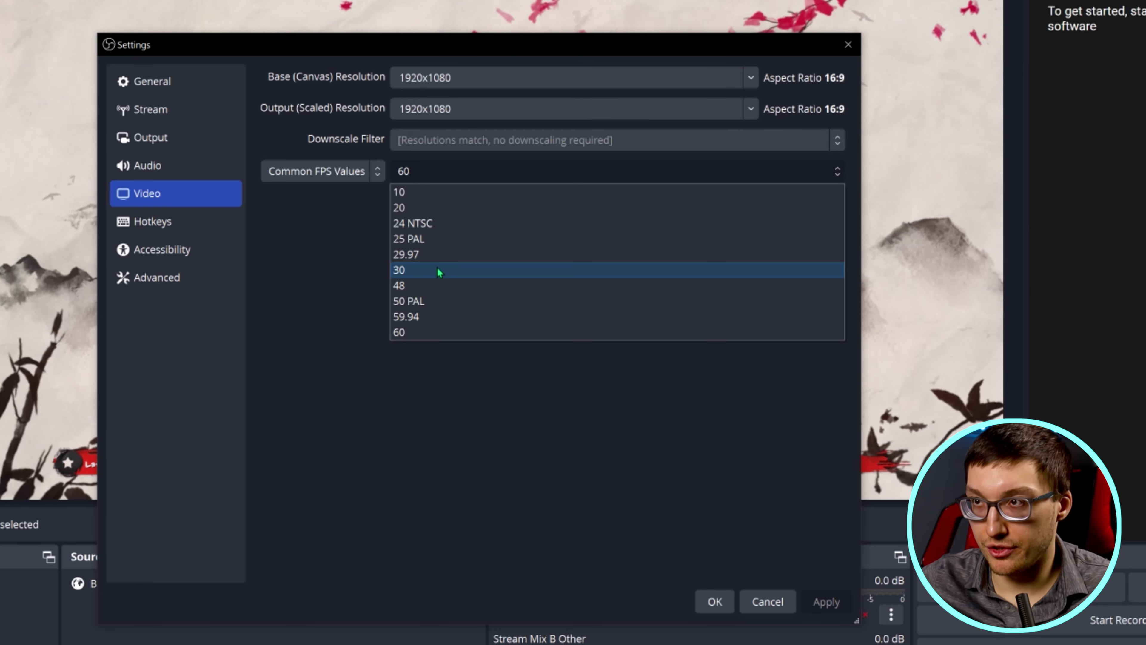
key(Escape)
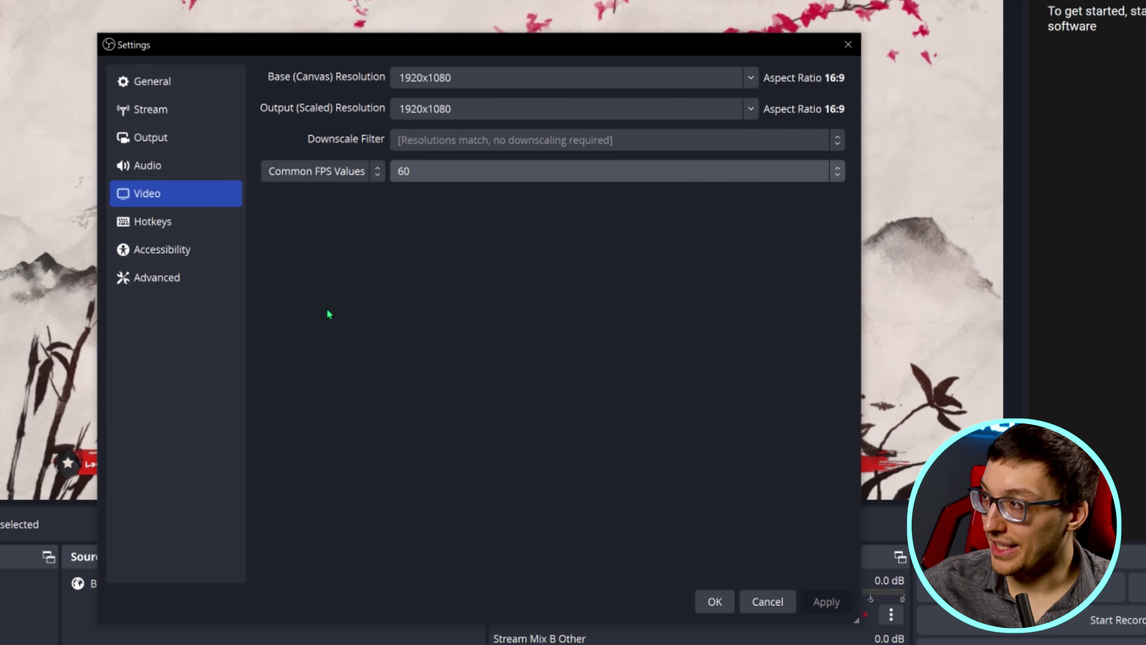
Step: Set Output to Advanced mode with the NVIDIA NVENC H.264 video encoder
click(171, 138)
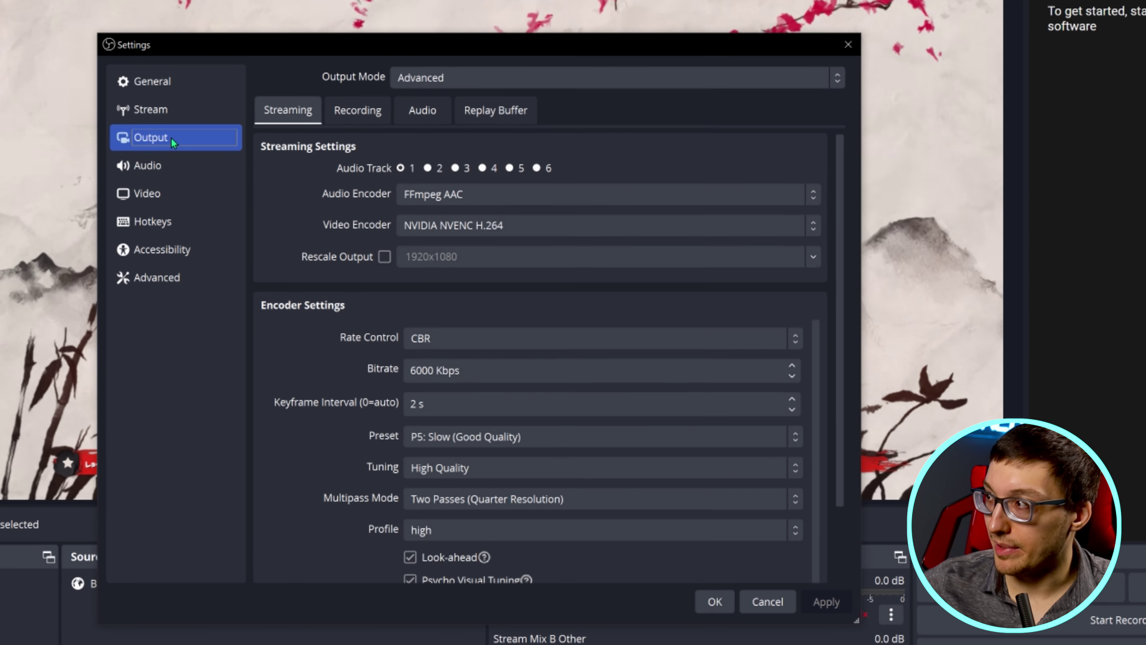
click(495, 77)
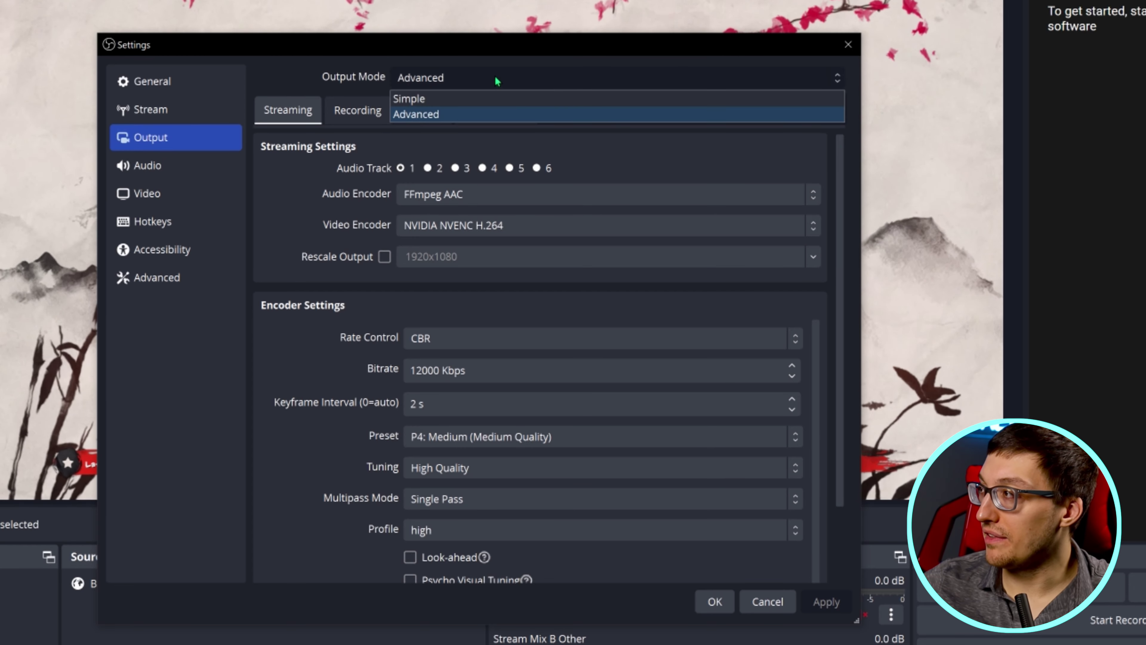
click(320, 77)
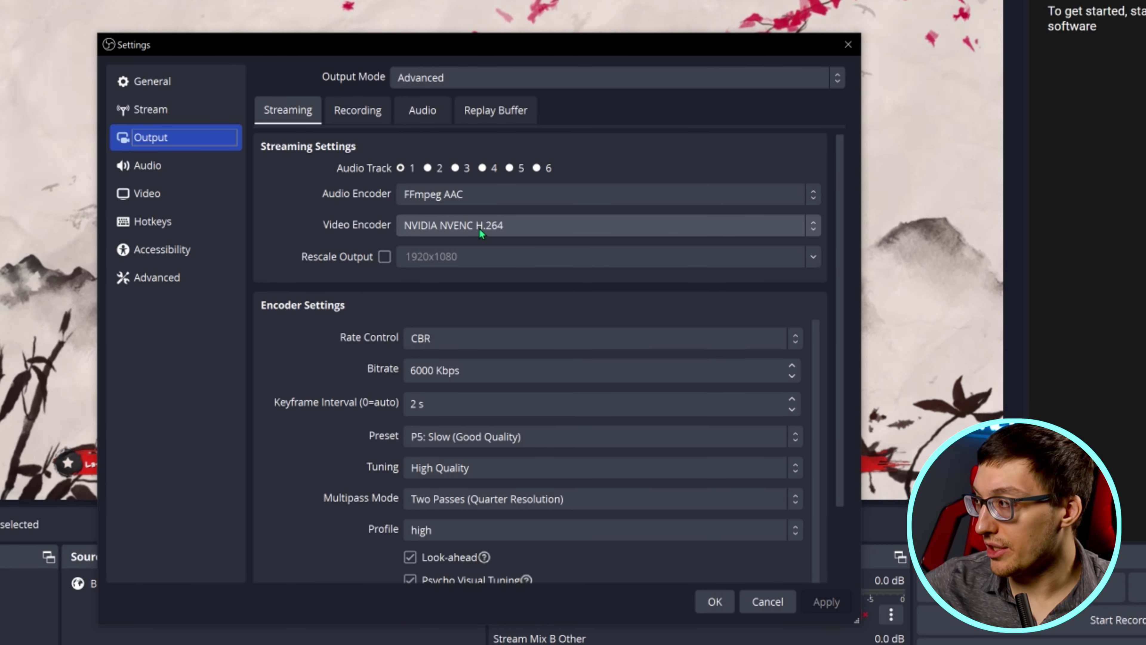
click(455, 220)
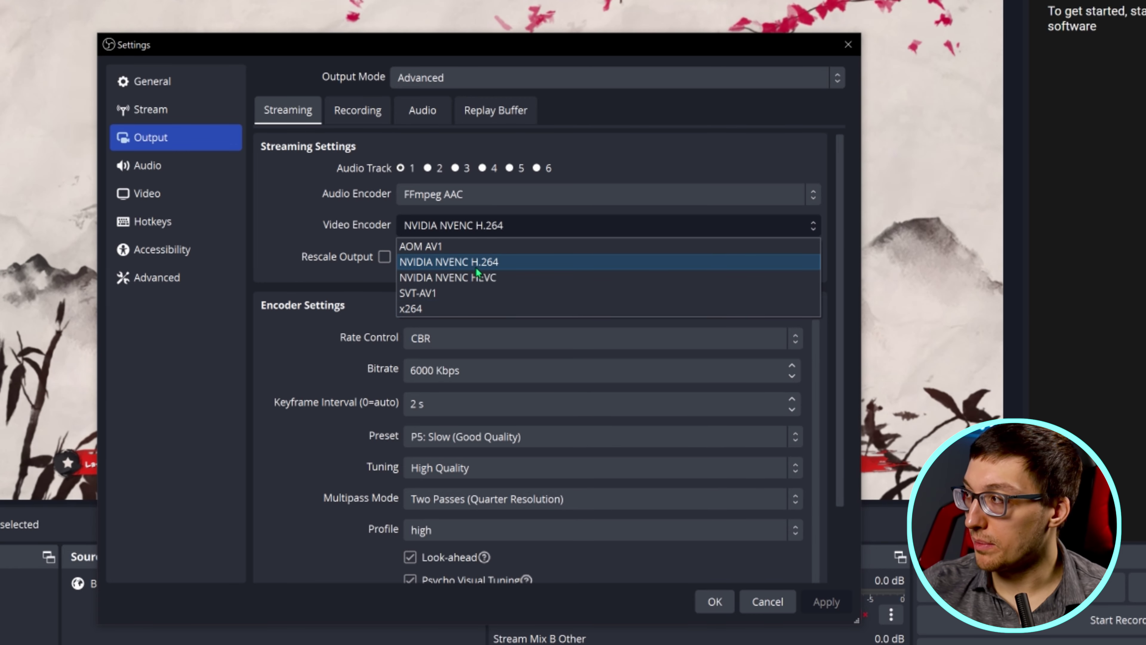
click(497, 265)
scroll(350, 275, down, 1)
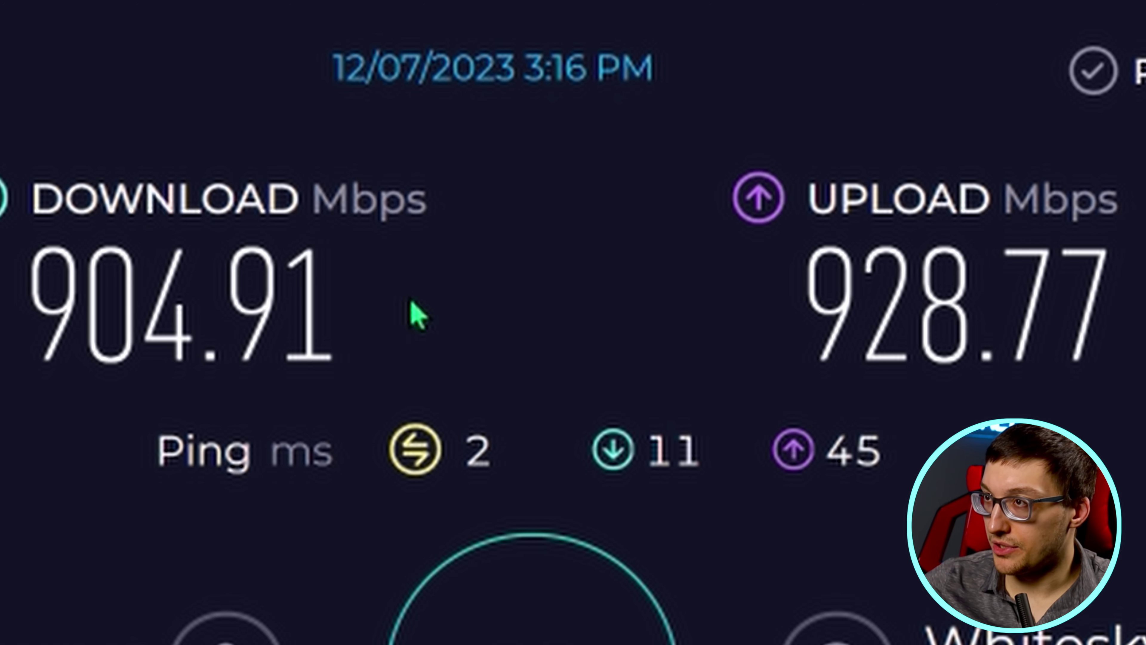
drag(399, 307, 18, 320)
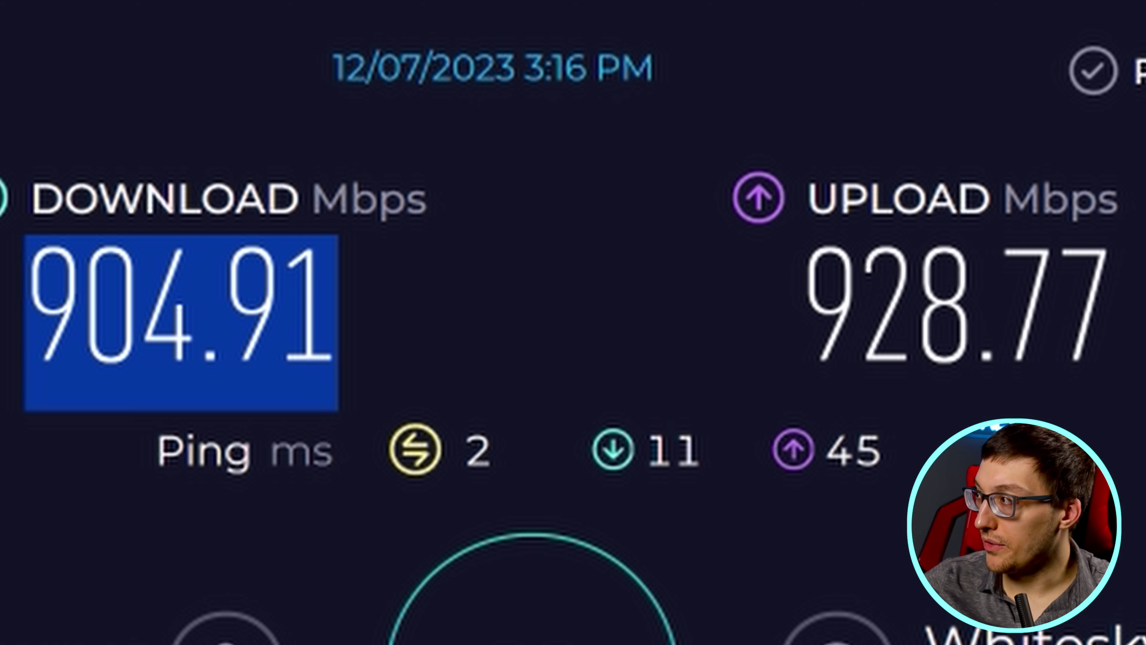
drag(1125, 326, 814, 323)
click(1057, 313)
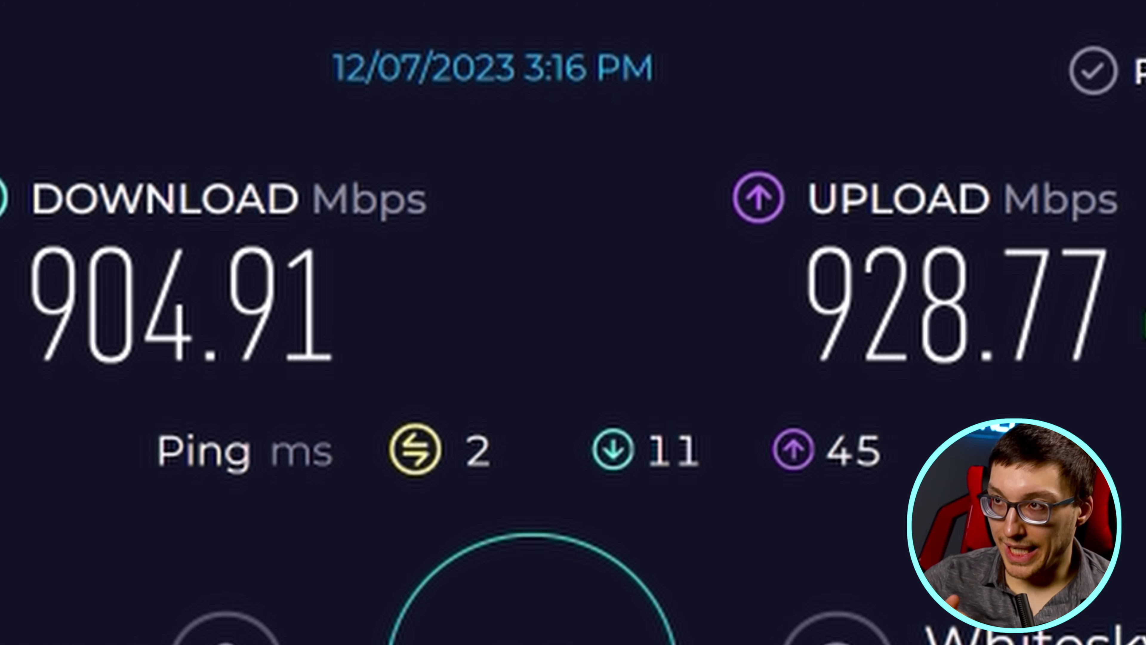
drag(1125, 326, 814, 318)
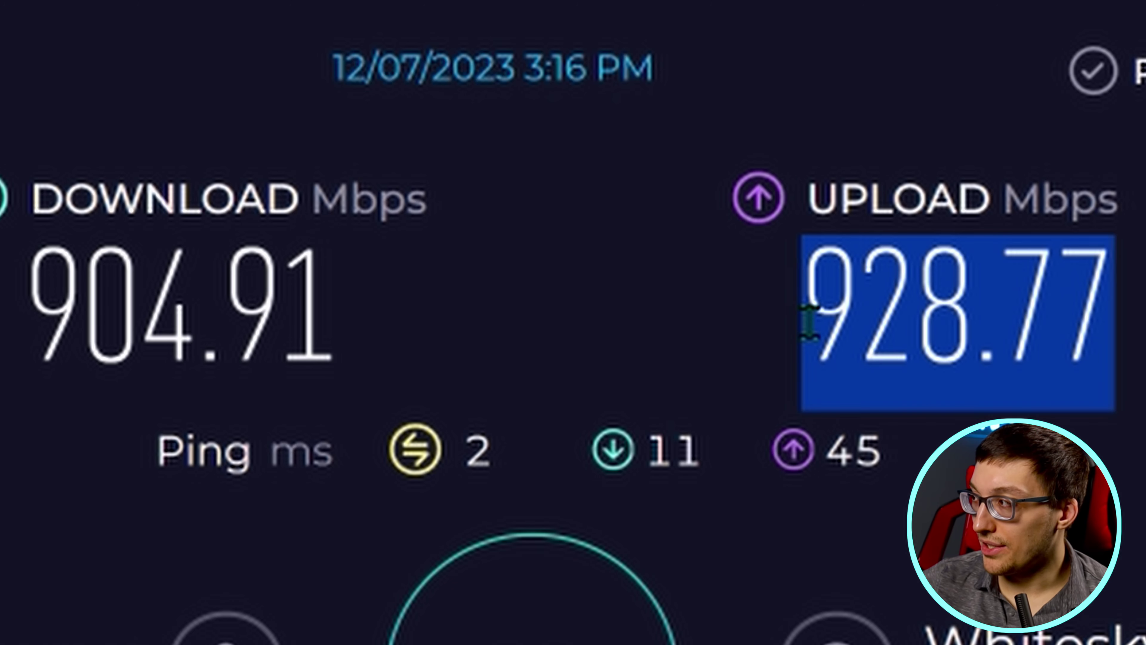
click(1142, 298)
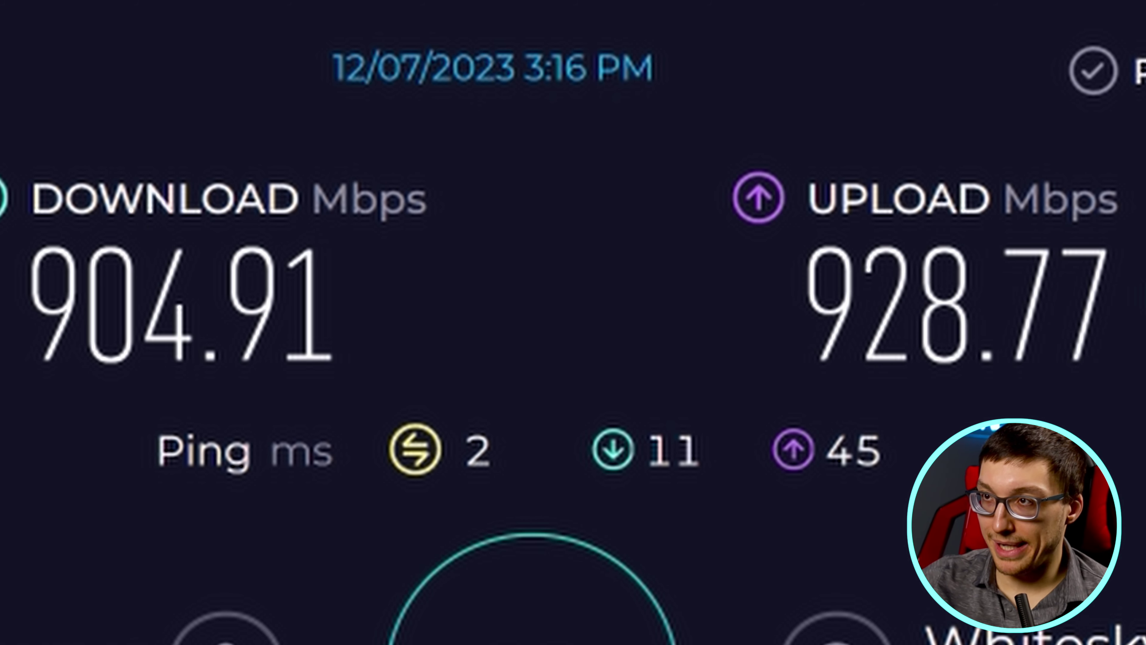
drag(1119, 325, 808, 321)
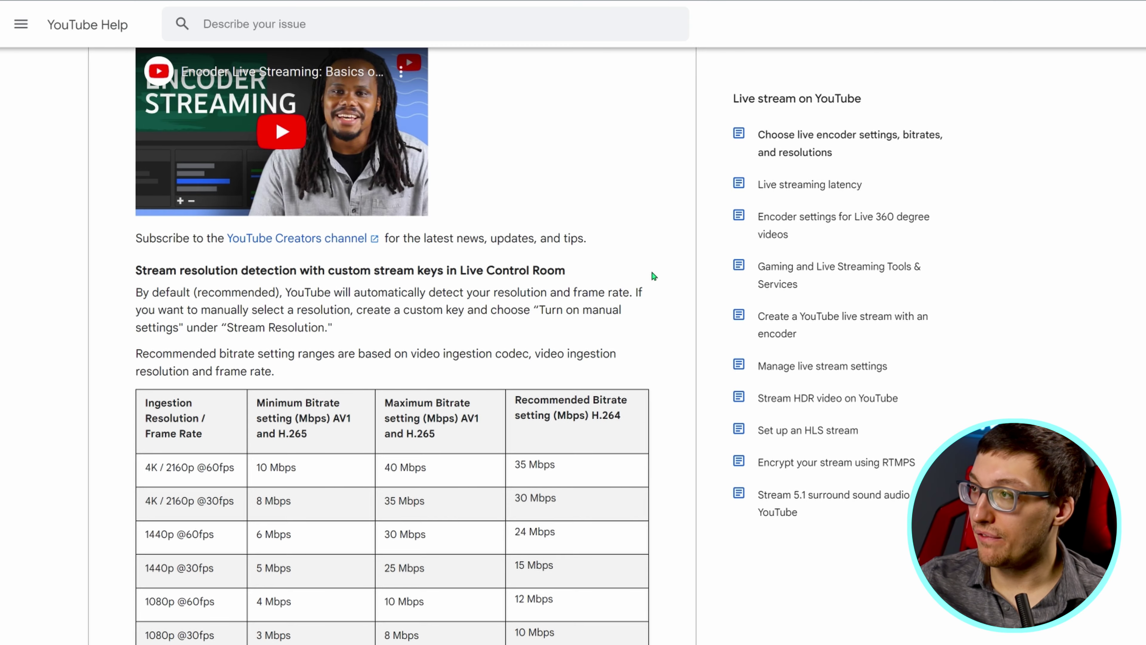
scroll(651, 271, down, 5)
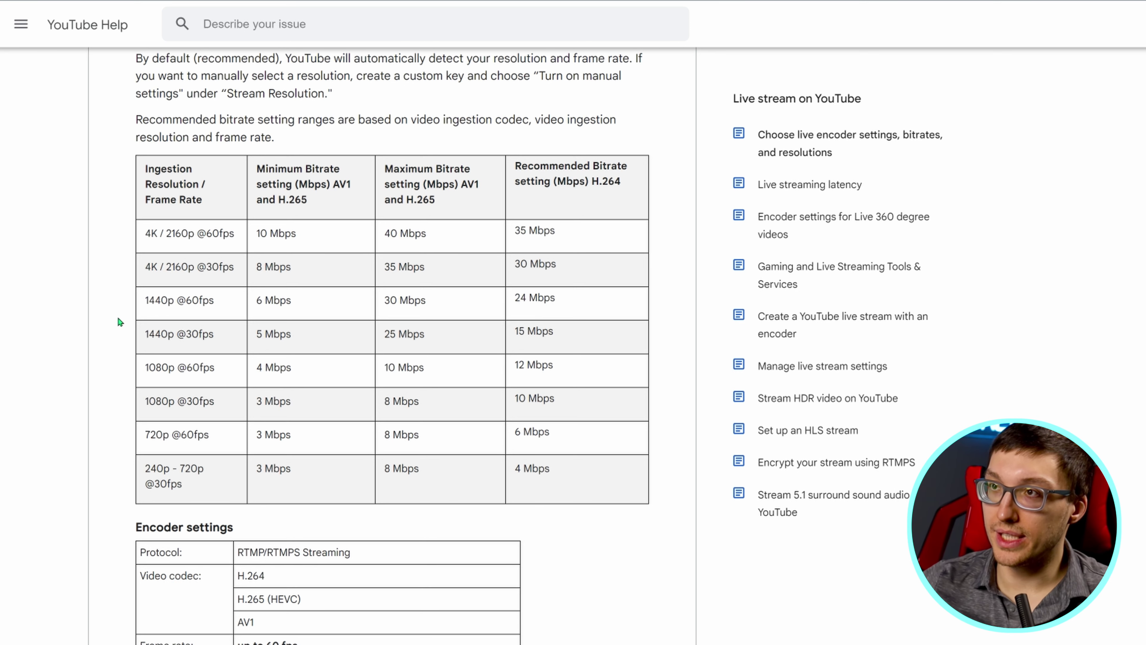
drag(140, 368, 216, 383)
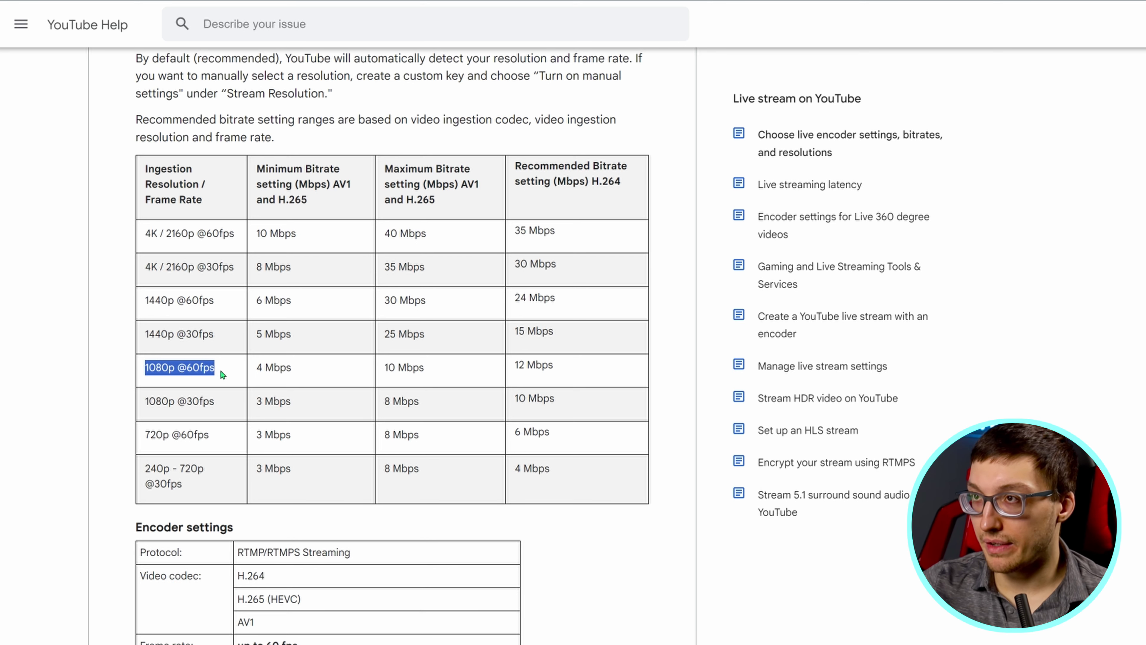
click(221, 371)
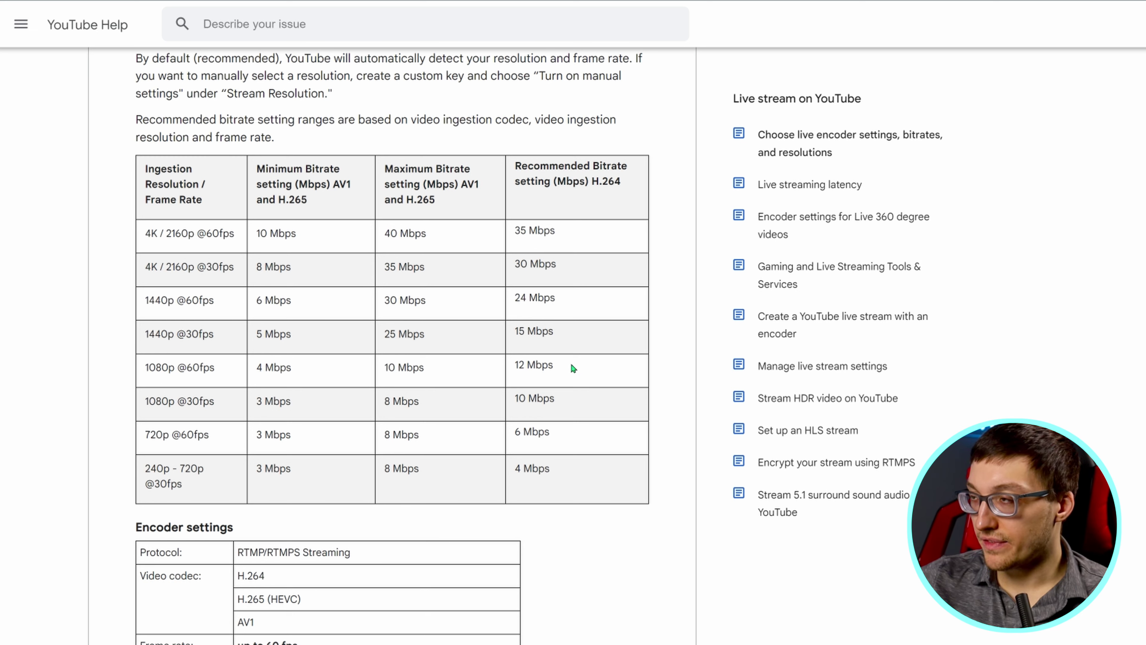
drag(533, 367, 515, 369)
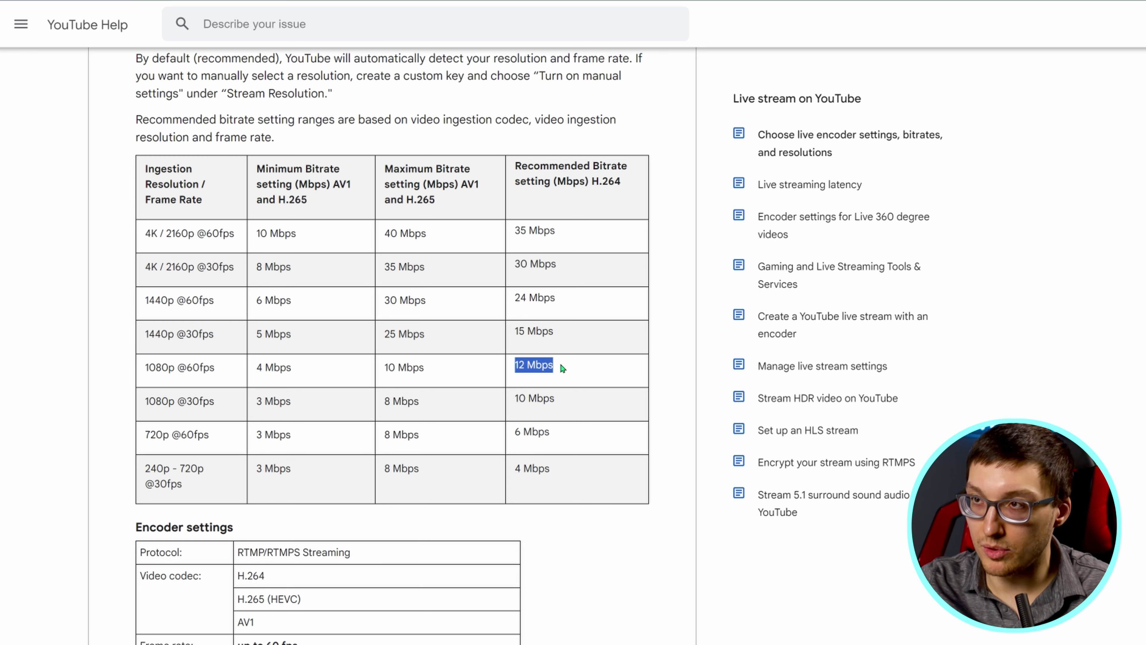
click(564, 369)
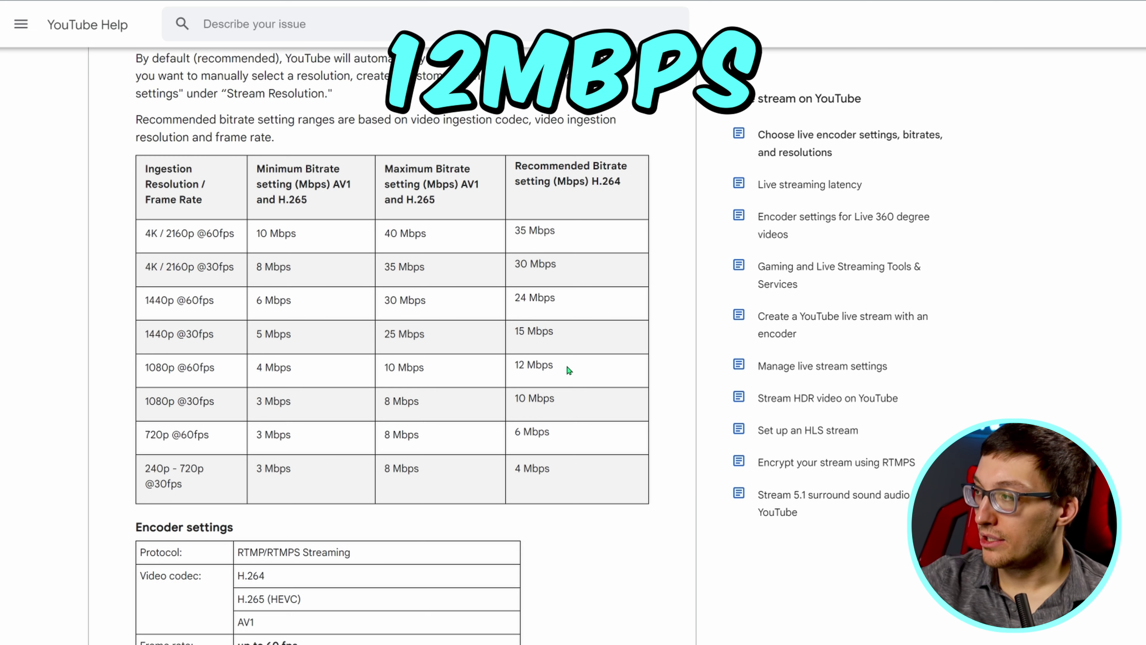
drag(513, 364, 563, 365)
click(564, 366)
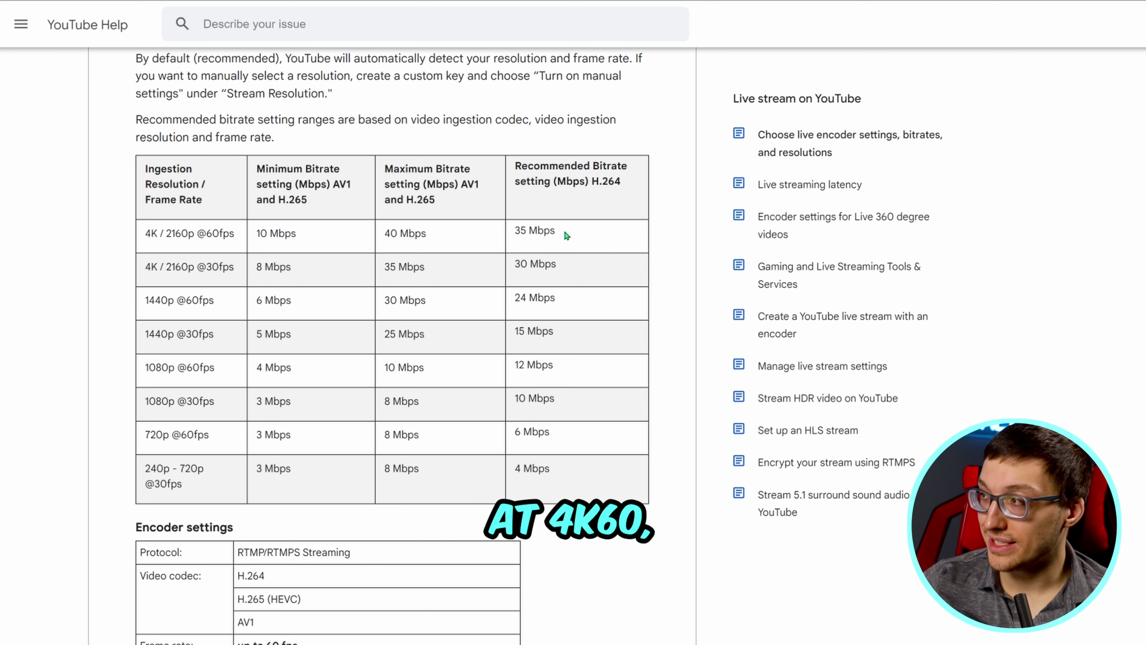
drag(564, 233, 513, 231)
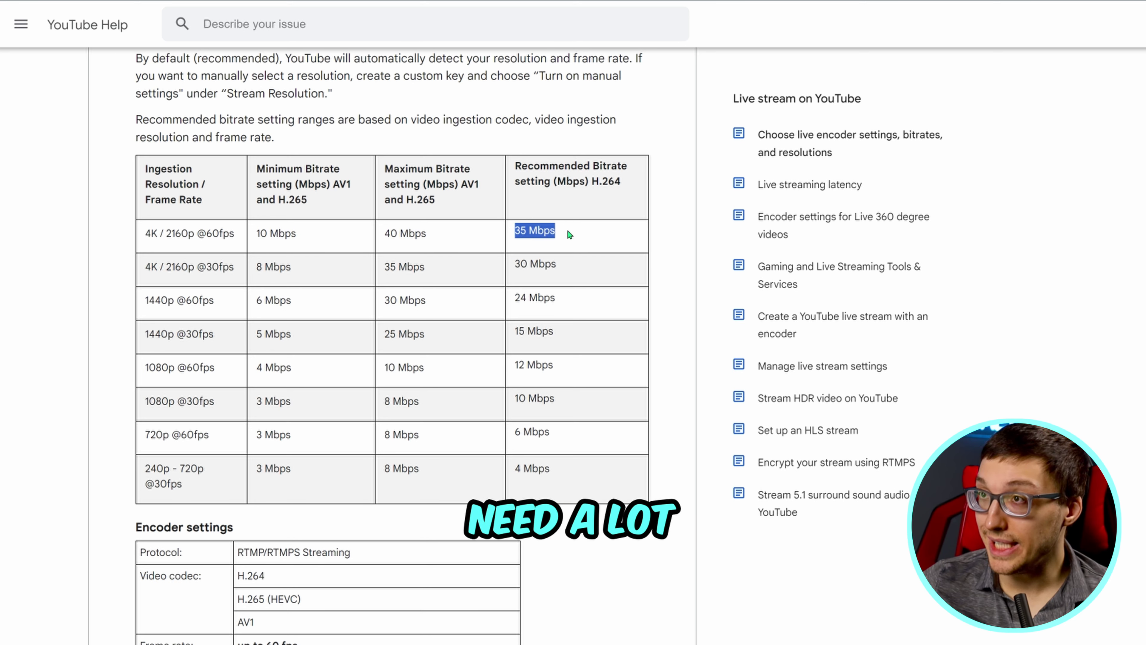
click(563, 230)
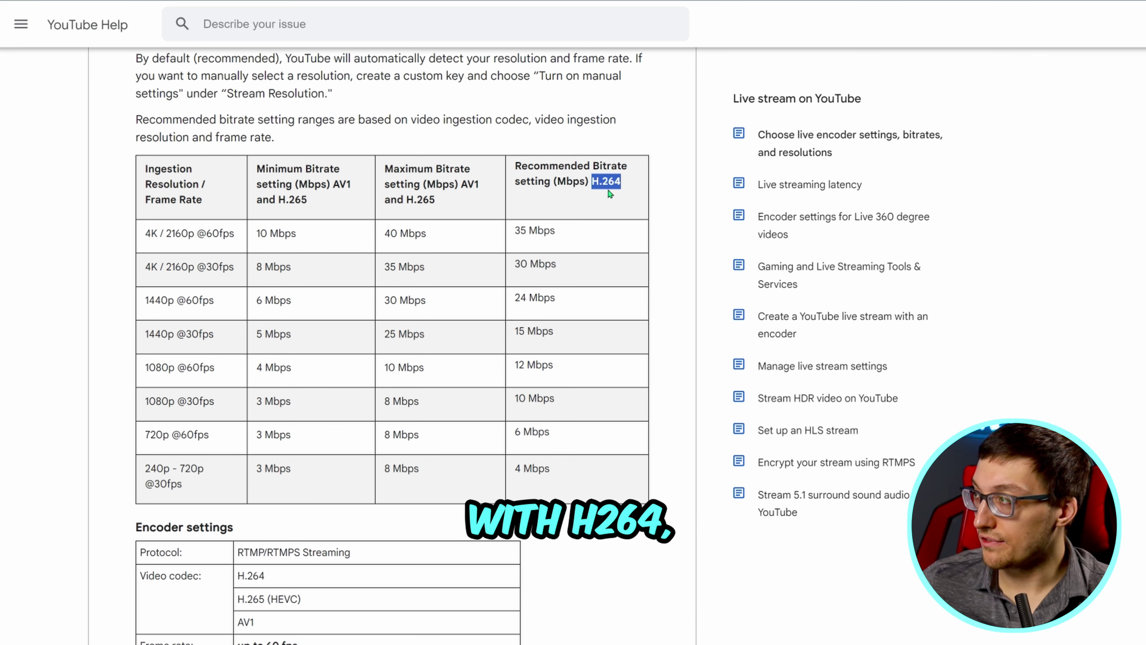
double_click(622, 187)
click(596, 244)
drag(557, 362, 515, 370)
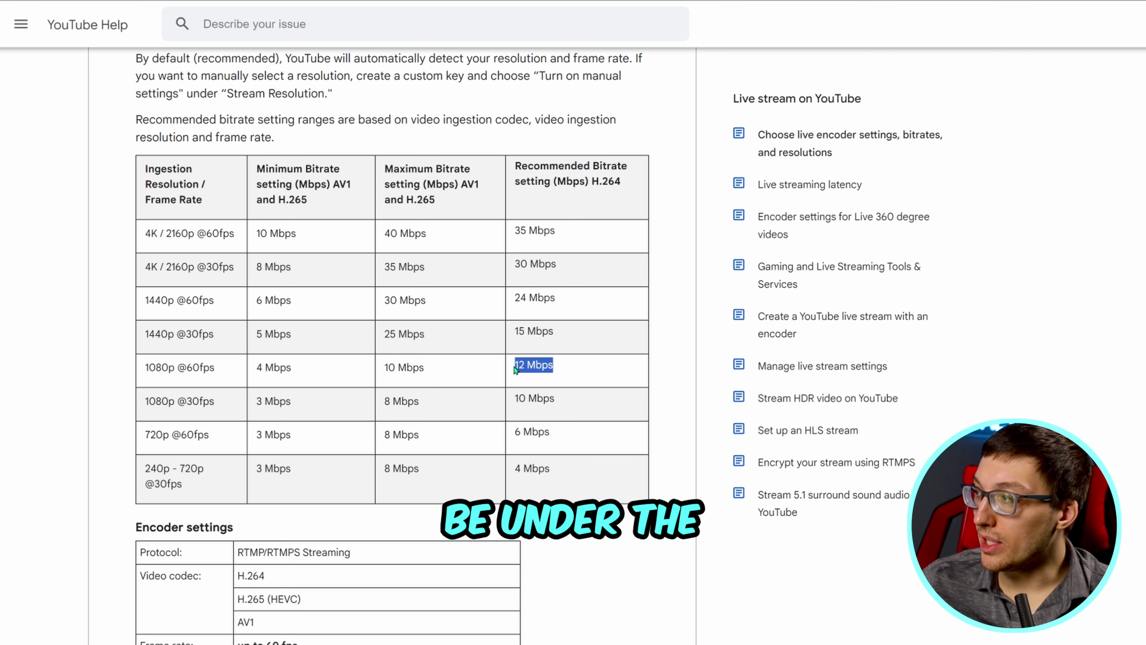
click(559, 367)
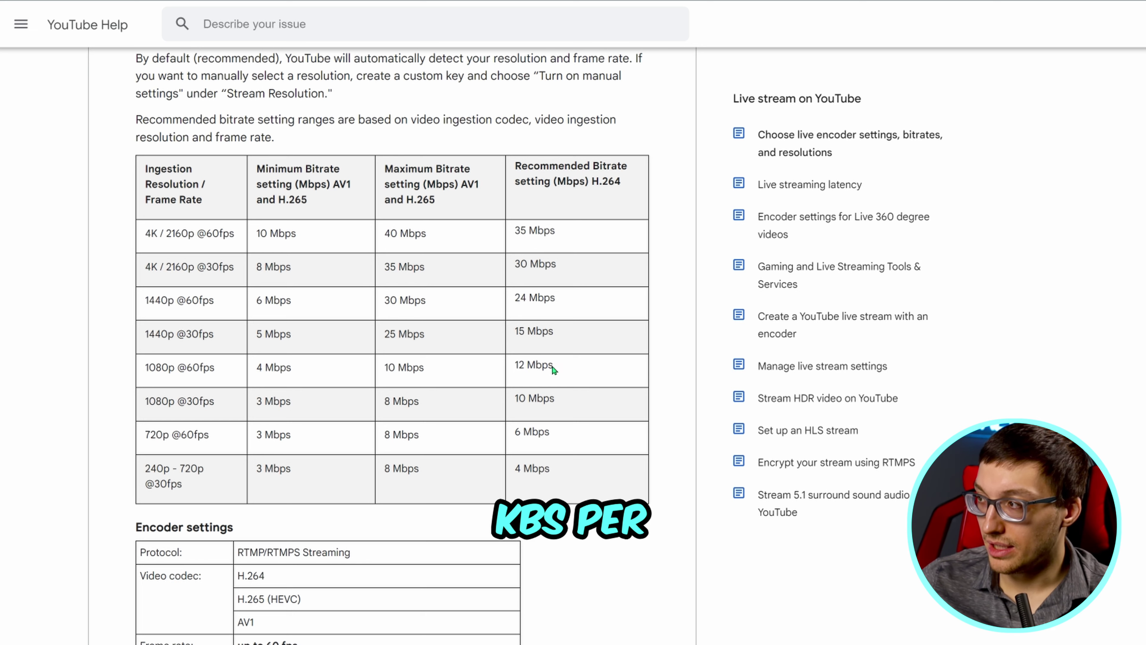
drag(560, 370, 515, 369)
click(566, 369)
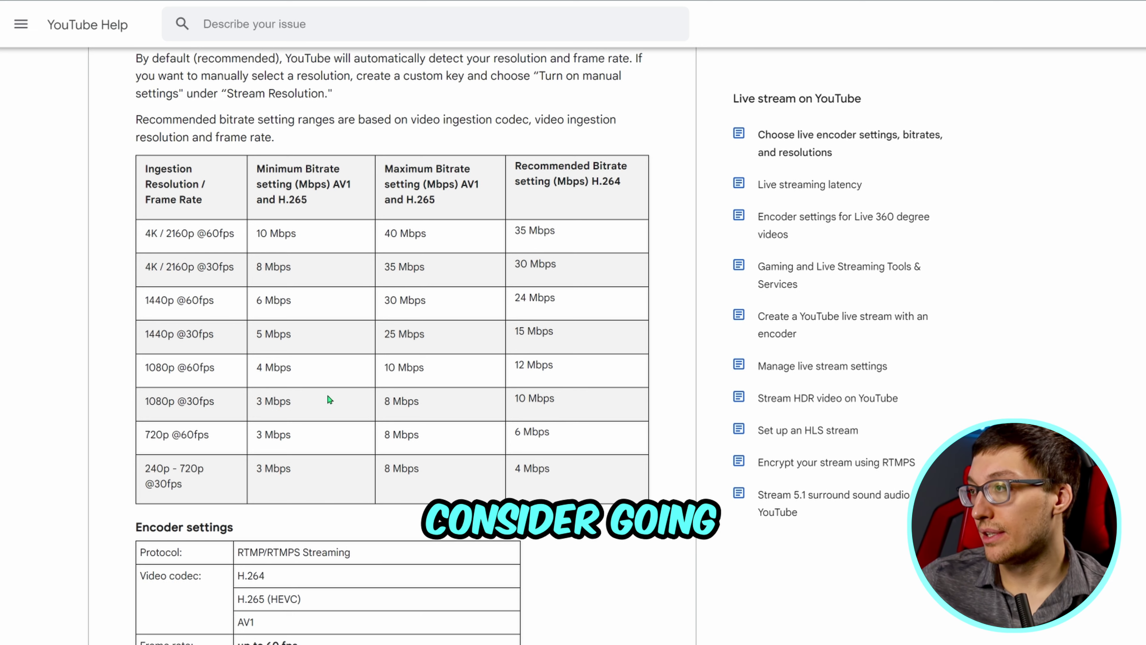
mouse_move(215, 400)
mouse_down()
mouse_move(183, 400)
mouse_move(215, 402)
mouse_up()
click(218, 401)
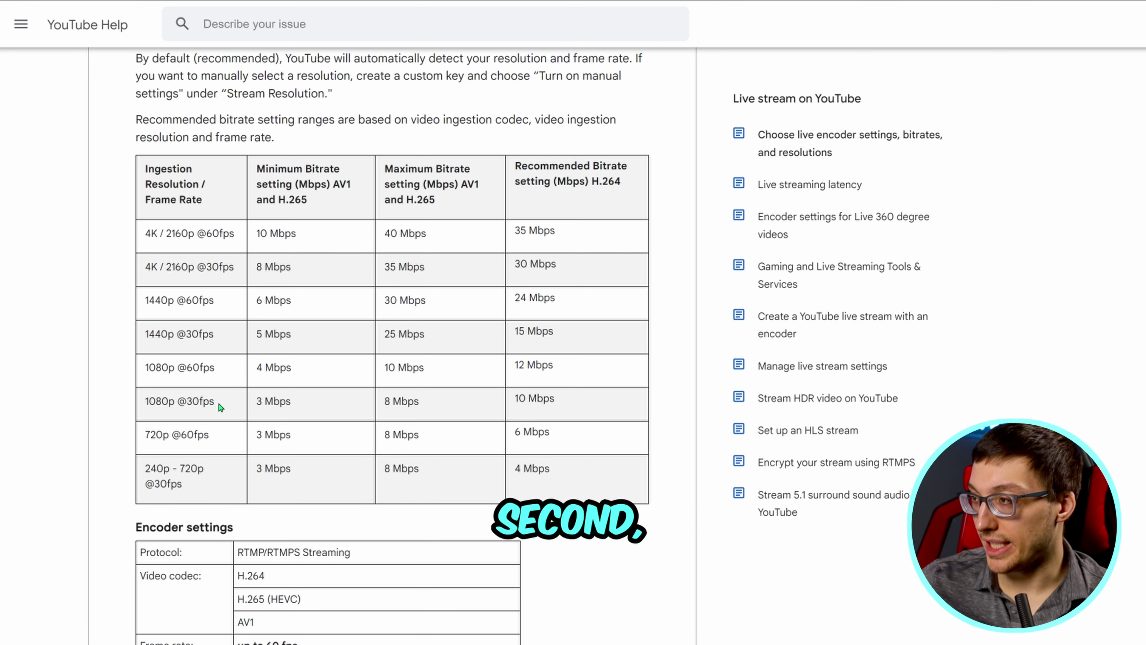
double_click(209, 435)
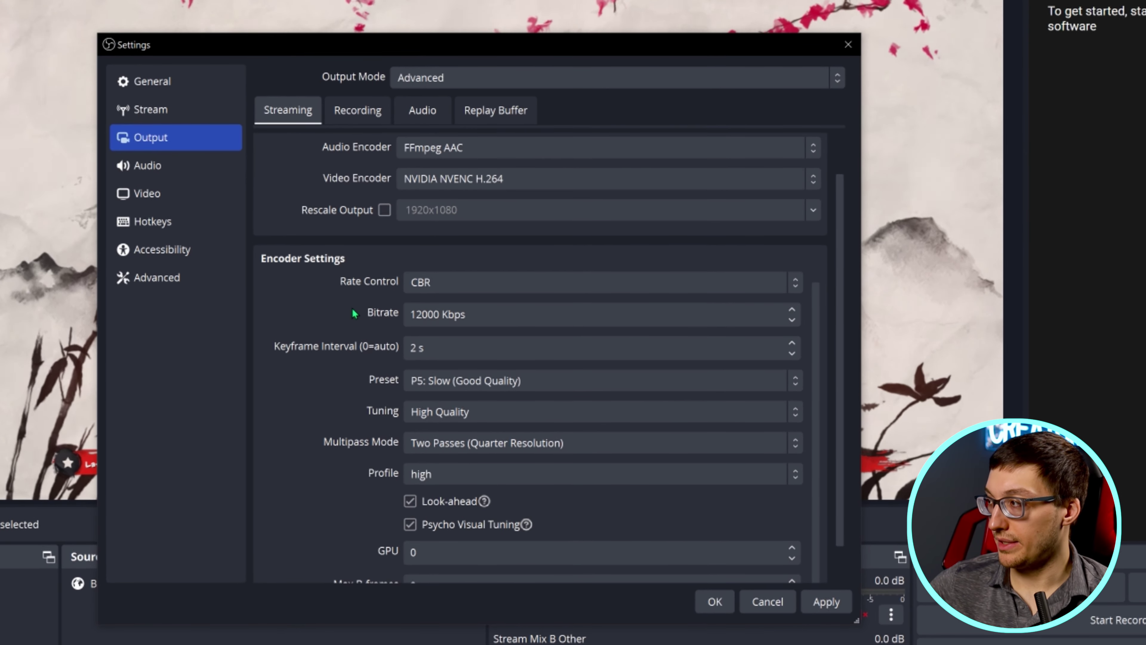
Step: Set the streaming encoder preset to P4: Medium (Medium Quality)
click(438, 348)
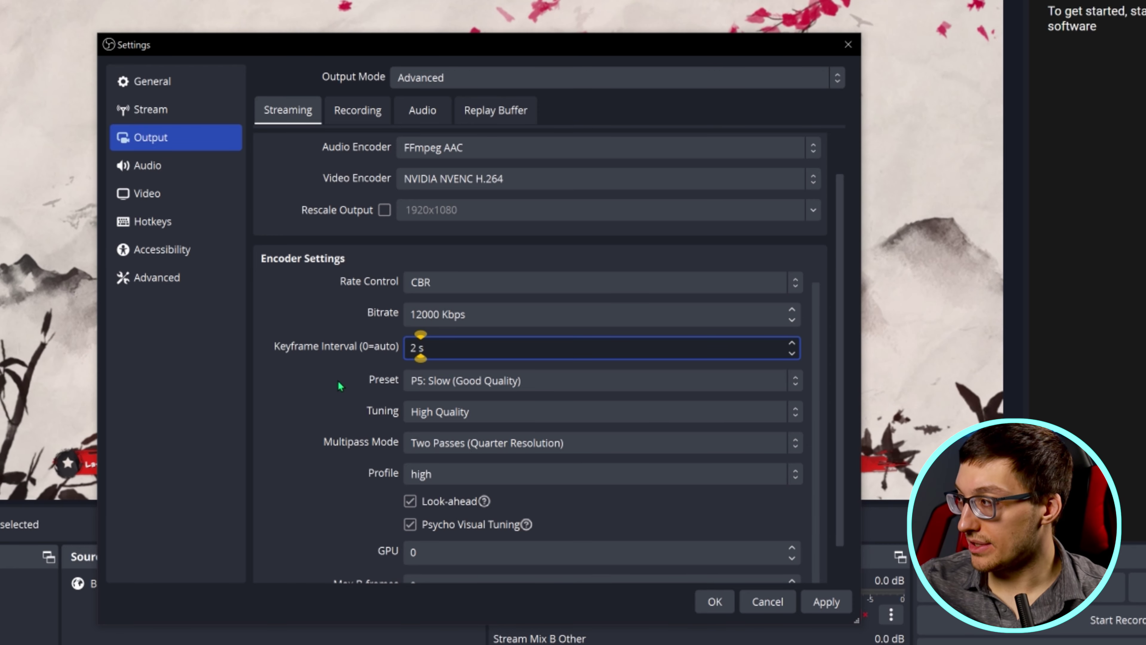
click(501, 384)
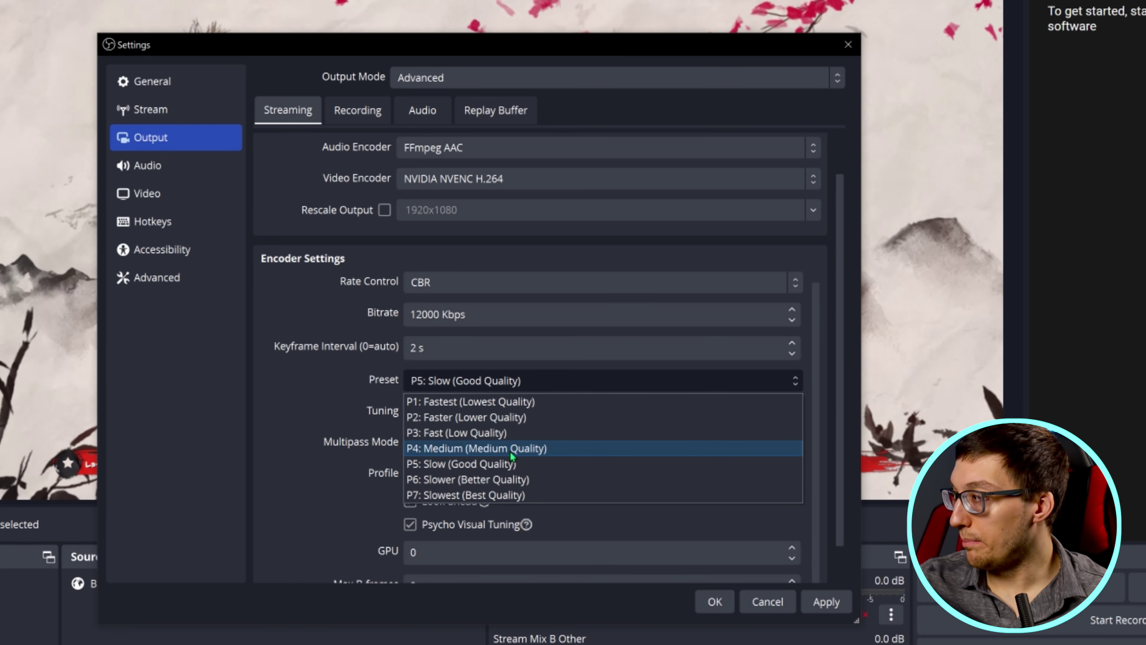
click(511, 452)
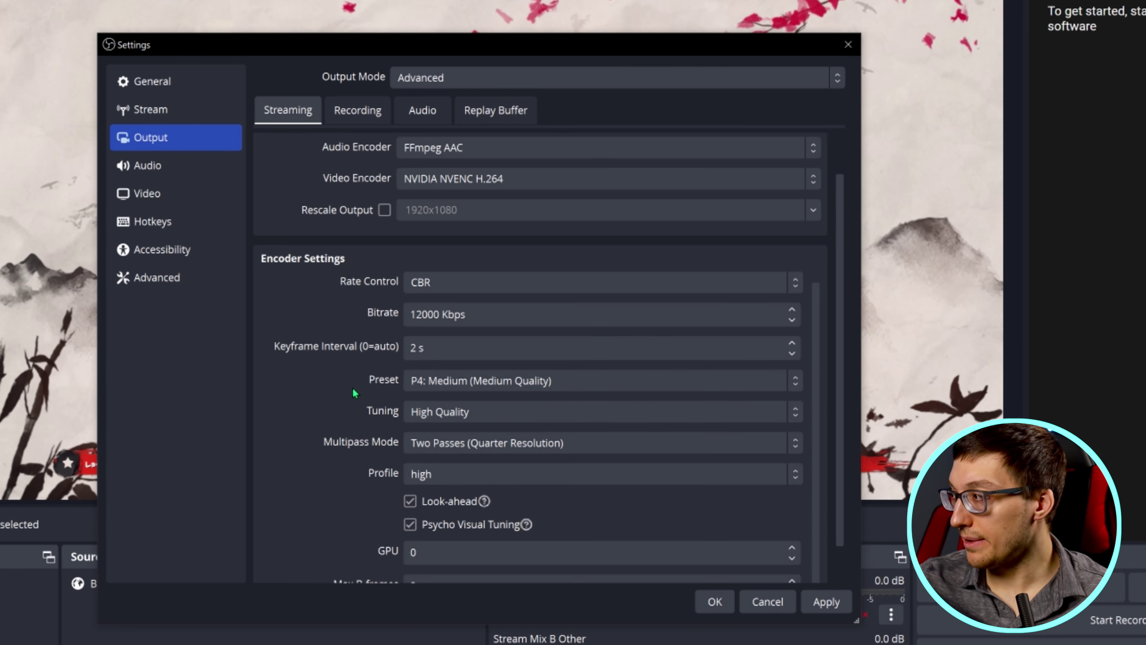
click(420, 384)
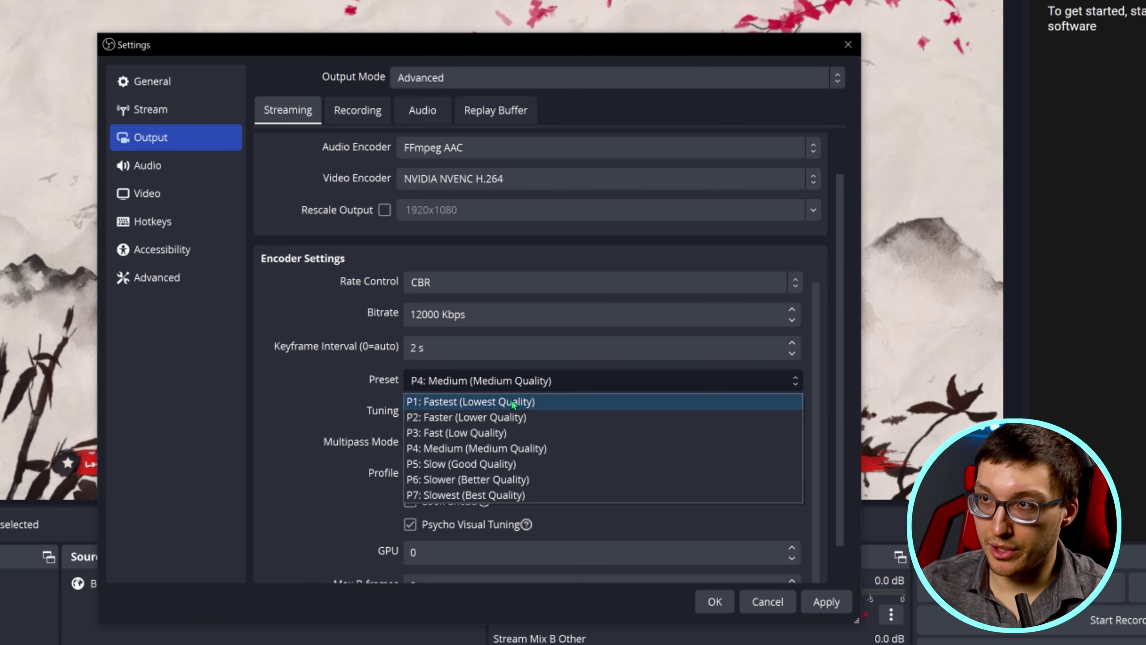
click(463, 386)
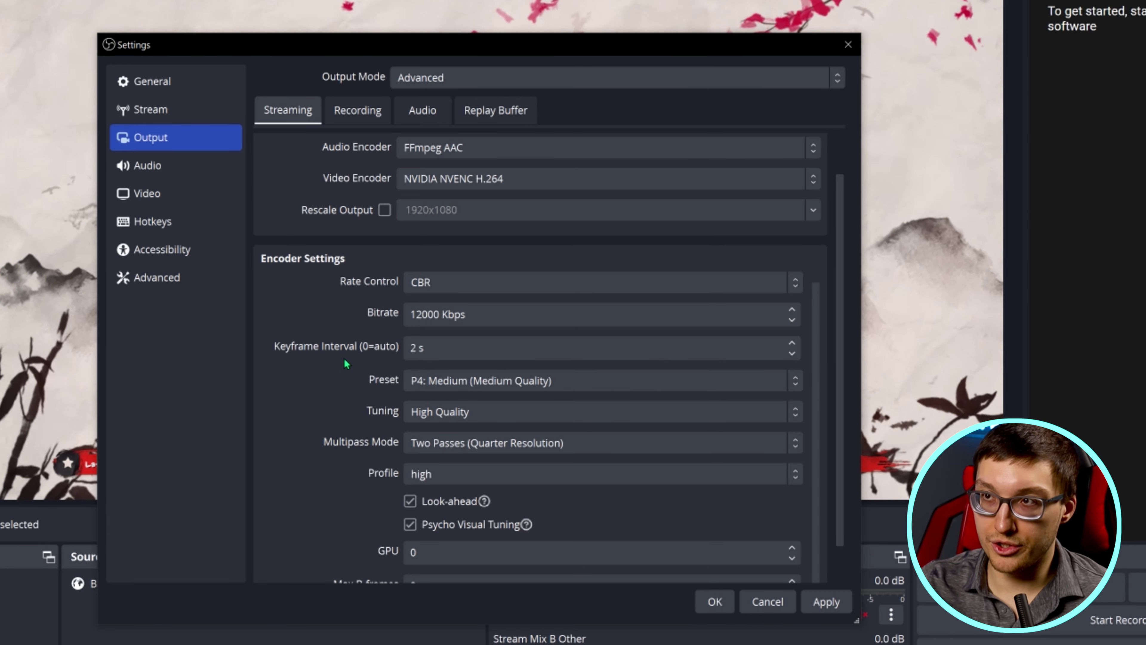
Step: Switch Multipass Mode to Single Pass, keep the high profile, and turn off Psycho Visual Tuning
scroll(341, 359, down, 2)
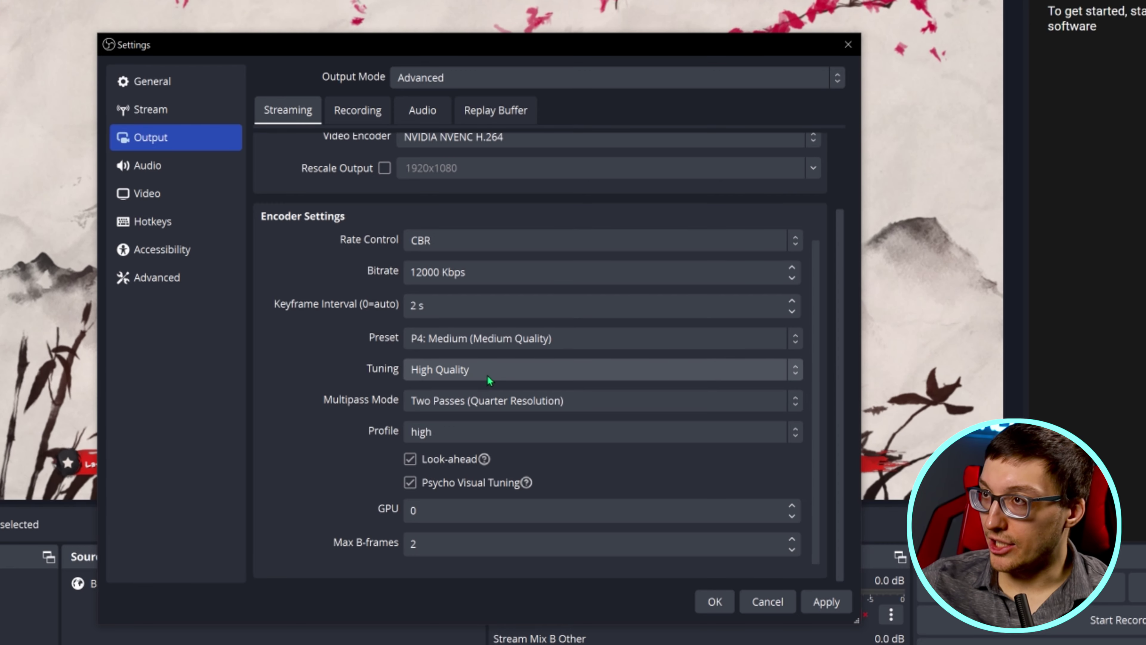
click(508, 406)
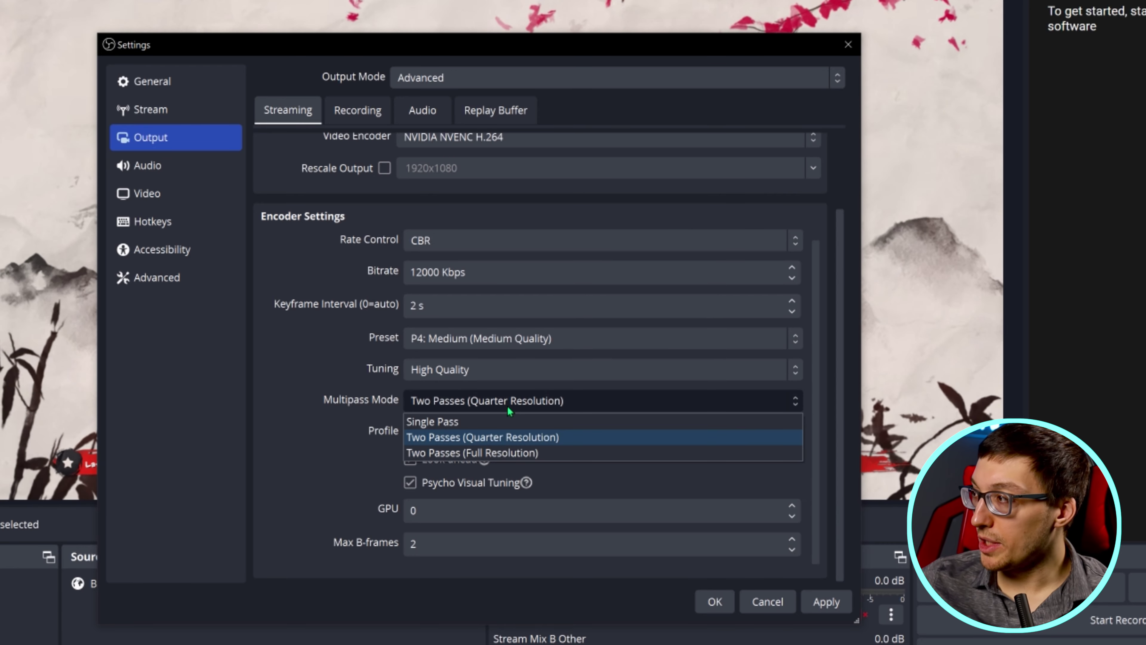
click(482, 426)
click(473, 433)
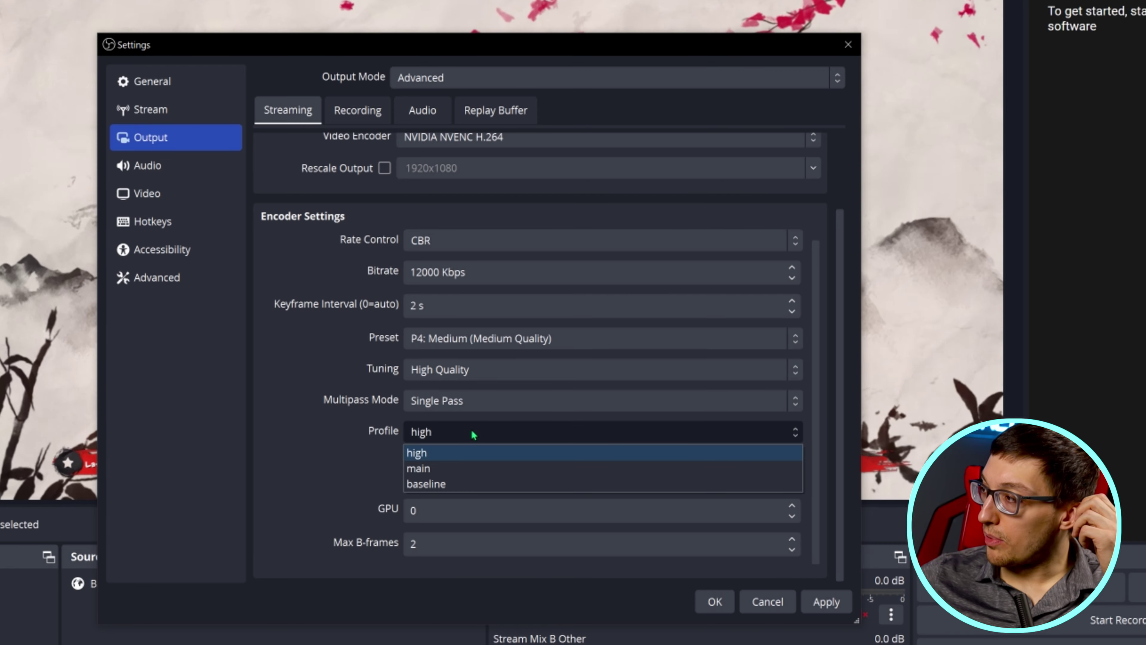
click(345, 422)
click(415, 483)
click(448, 509)
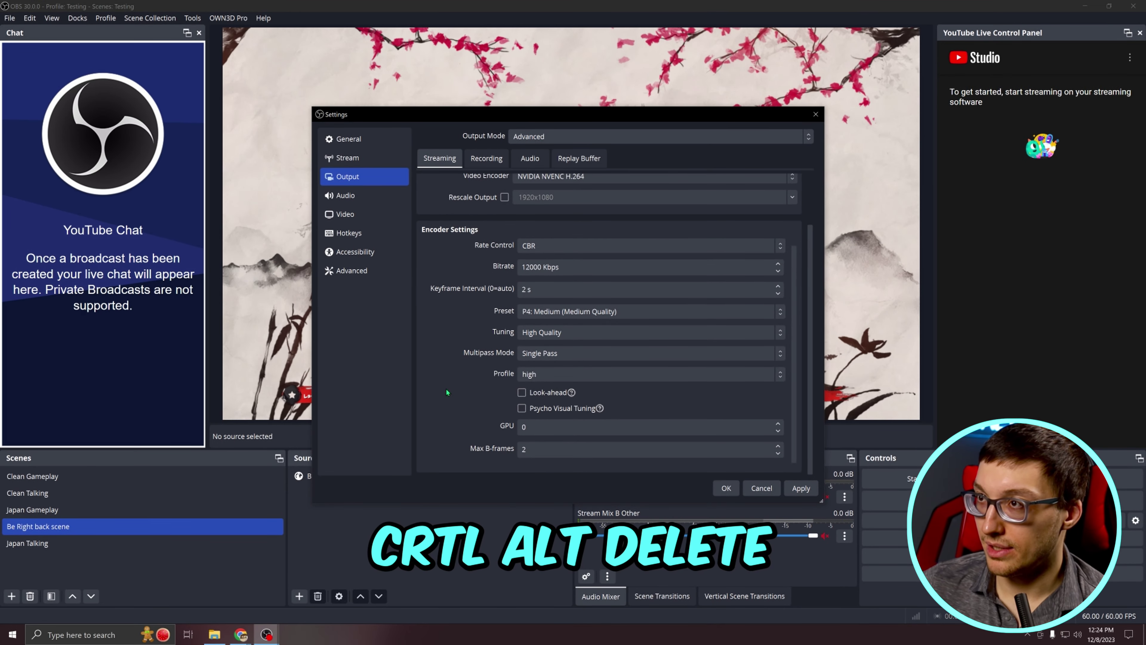
Step: Open Task Manager from the Ctrl+Alt+Delete screen to view memory use
key(ctrl+alt+Delete)
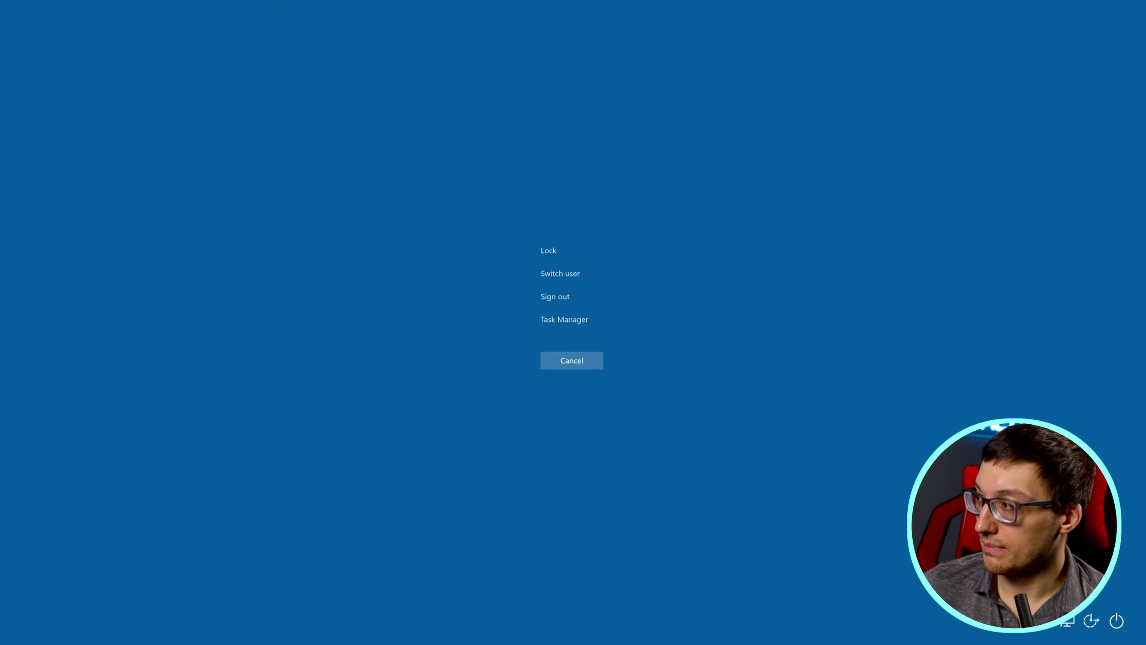
click(564, 319)
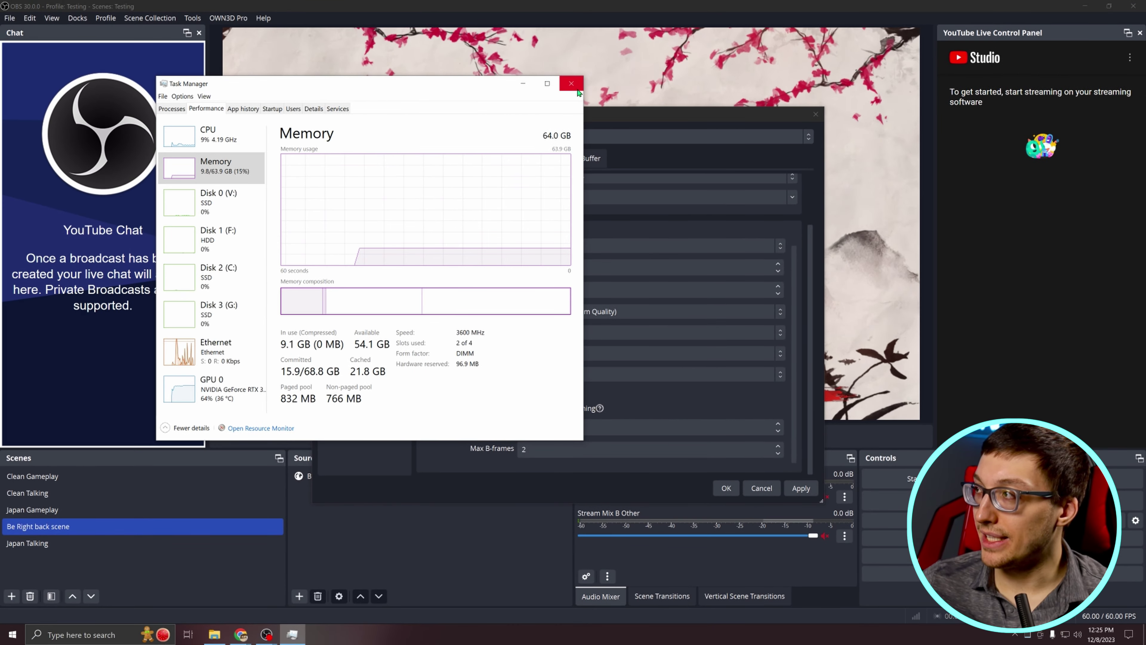
Step: Close Task Manager, then apply the new output encoder settings and close Settings
click(571, 83)
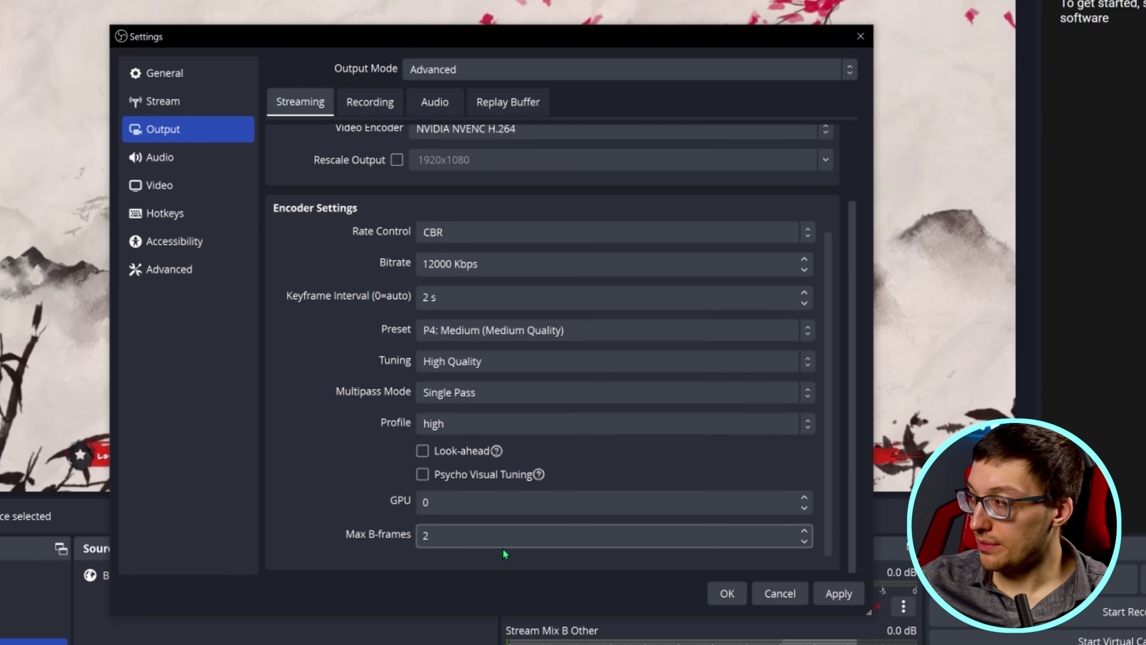
scroll(353, 409, up, 3)
scroll(351, 394, down, 3)
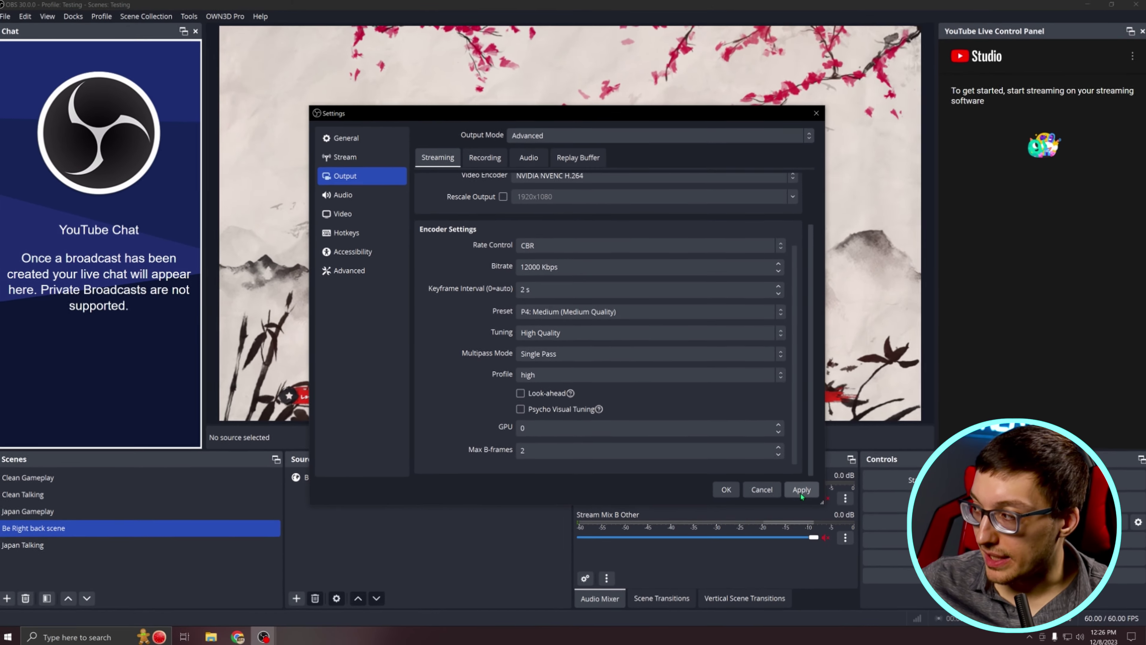
click(727, 574)
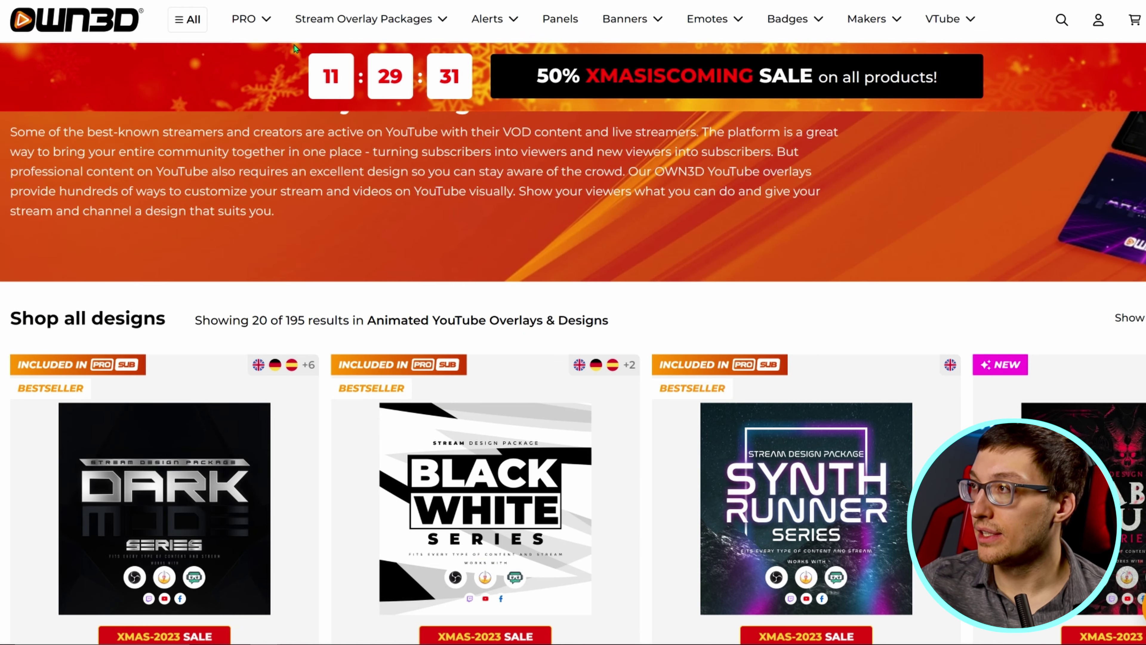
Step: Browse OWN3D's YouTube Overlays packages such as Headshot, Caldera, Good Vibes and Gamerz
mouse_move(393, 24)
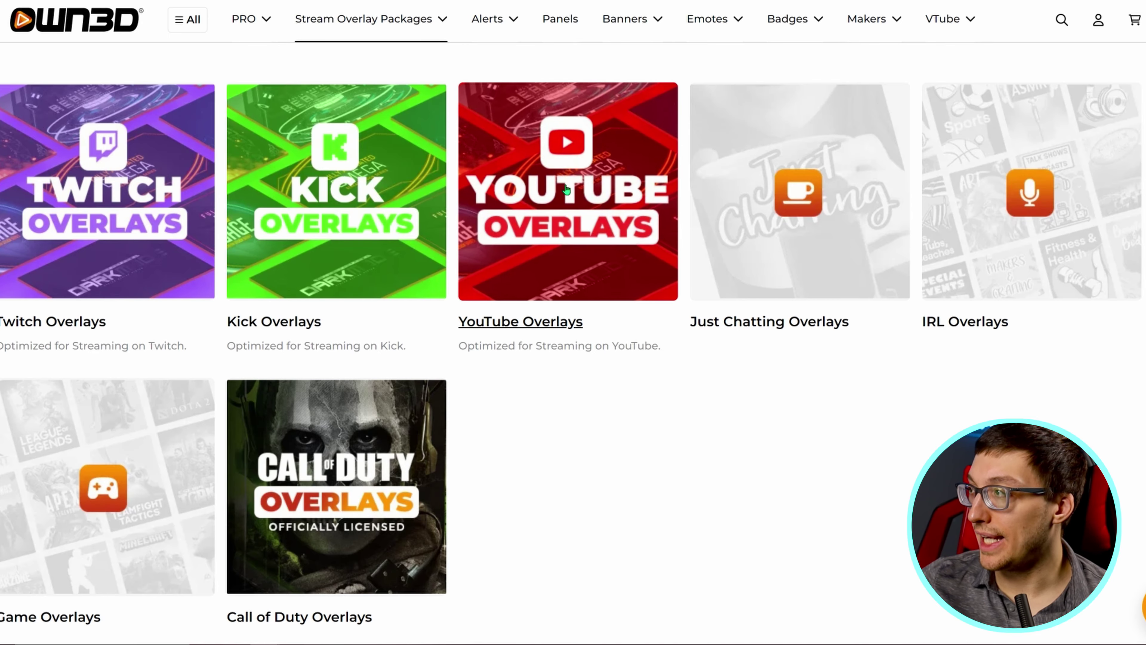
click(568, 190)
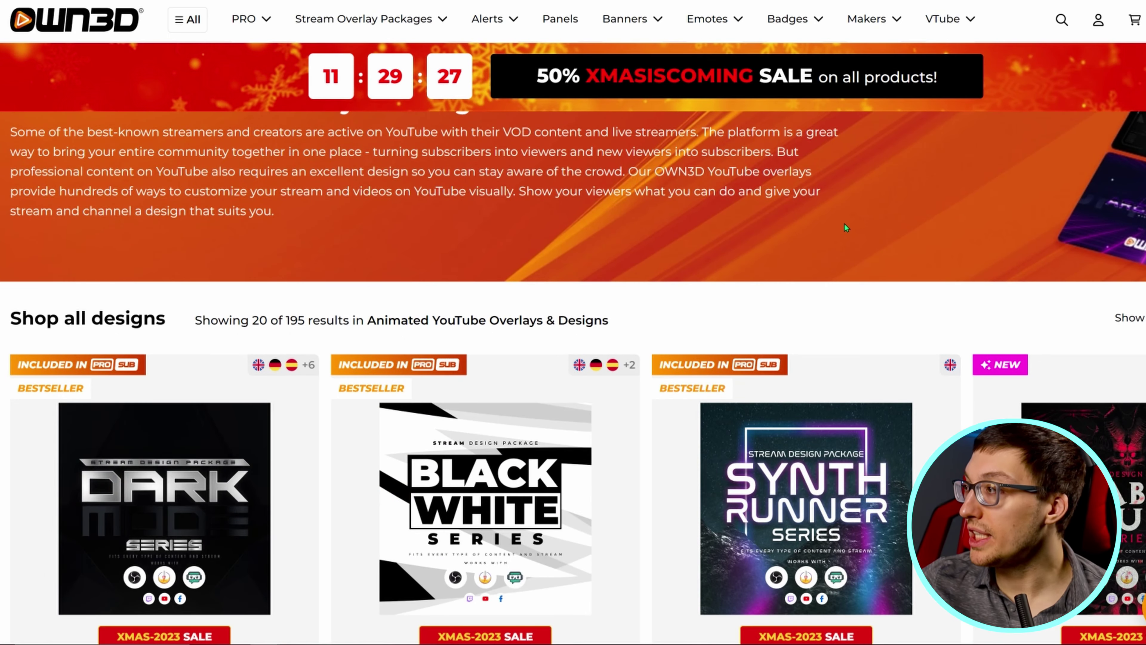
scroll(891, 226, down, 10)
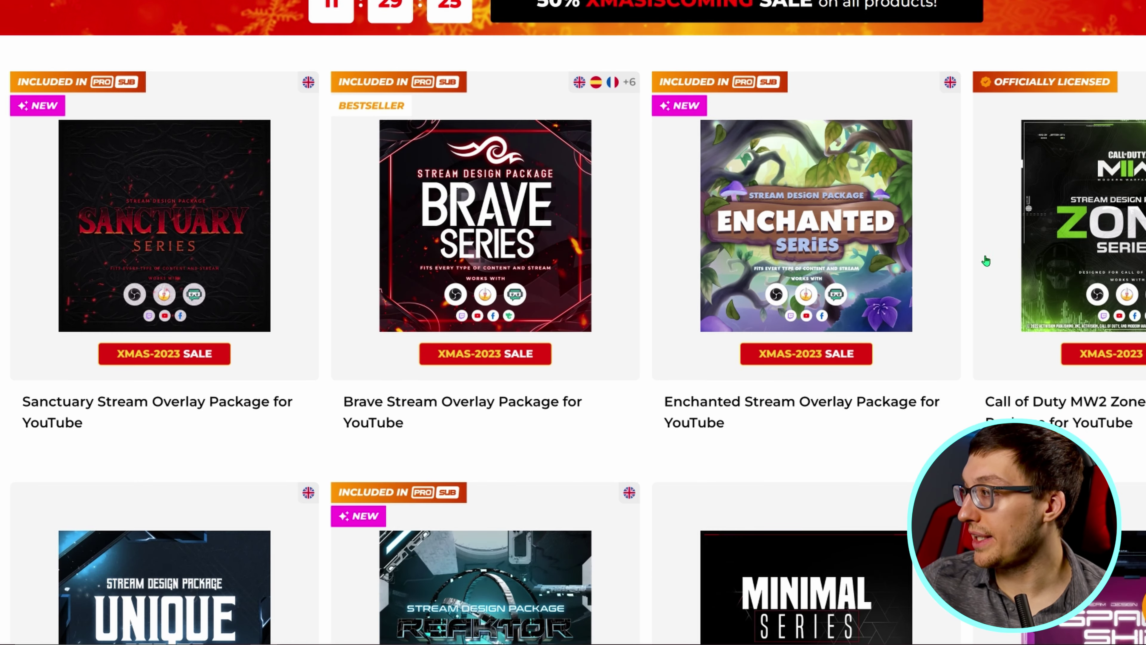
scroll(986, 262, down, 5)
scroll(986, 262, down, 2)
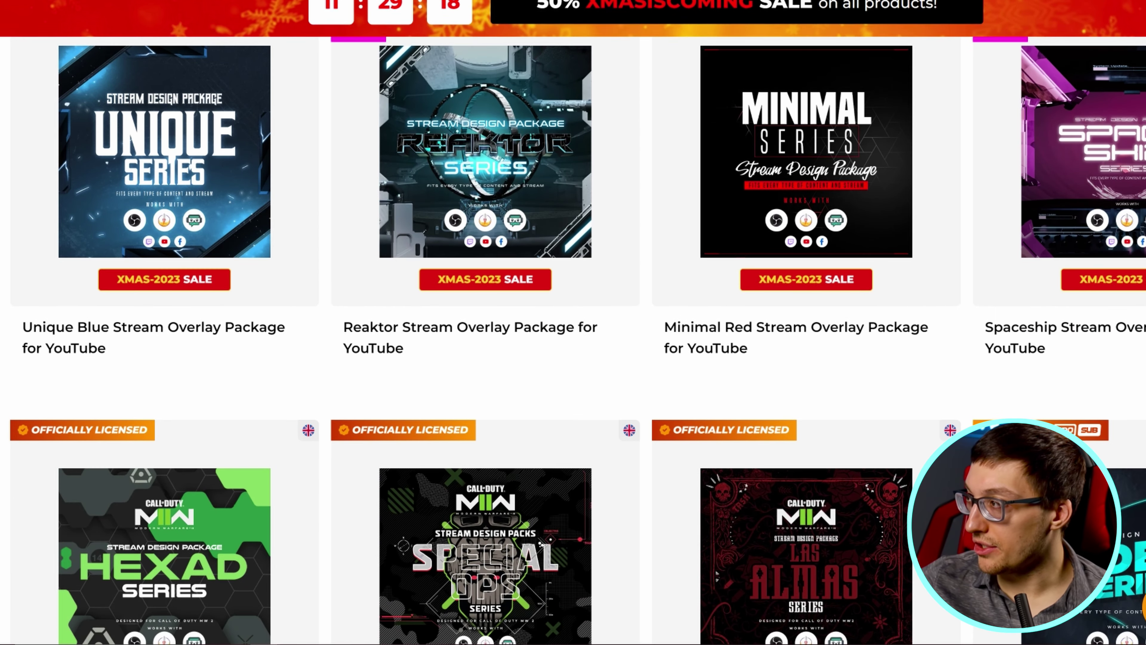
mouse_move(506, 173)
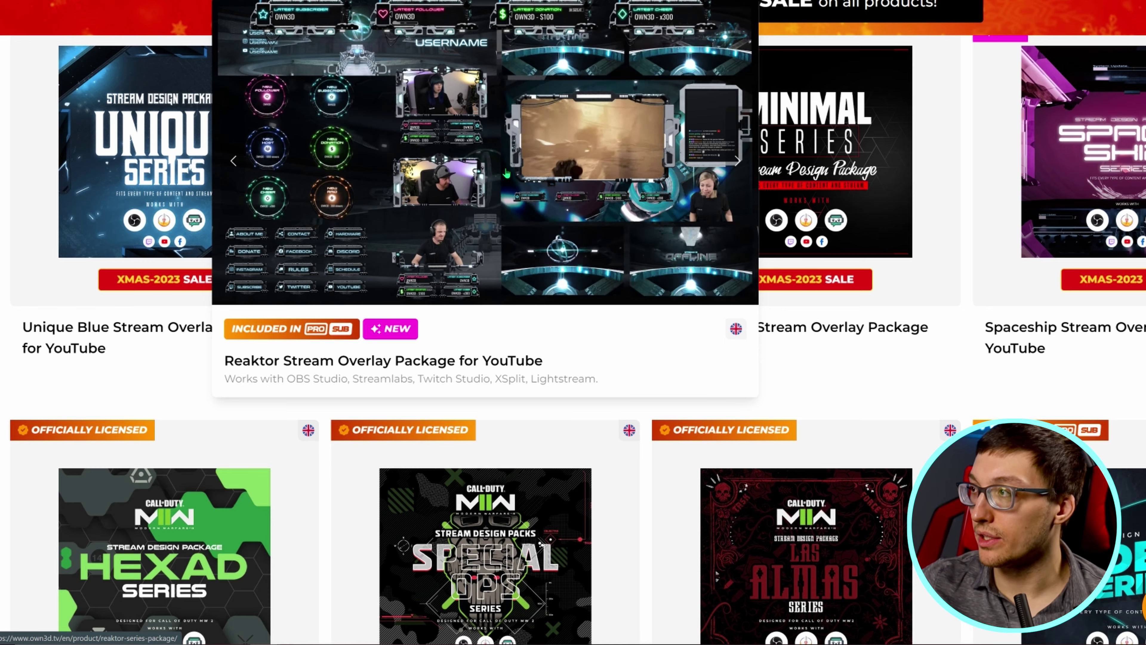
scroll(507, 173, down, 6)
scroll(1038, 316, up, 3)
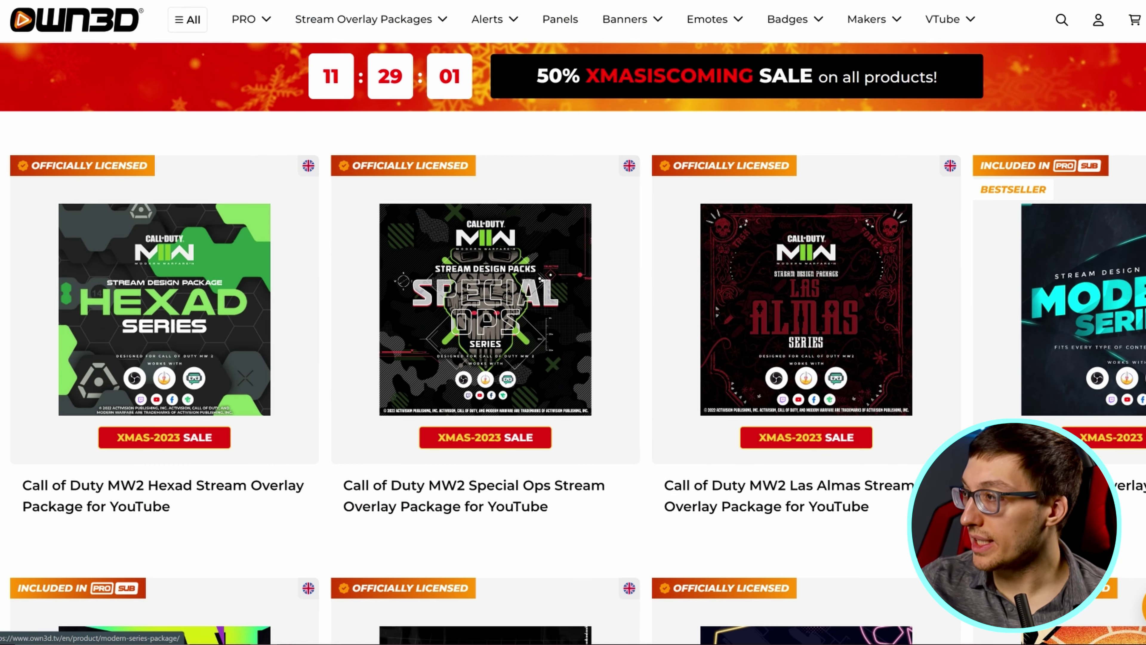
scroll(1038, 316, down, 10)
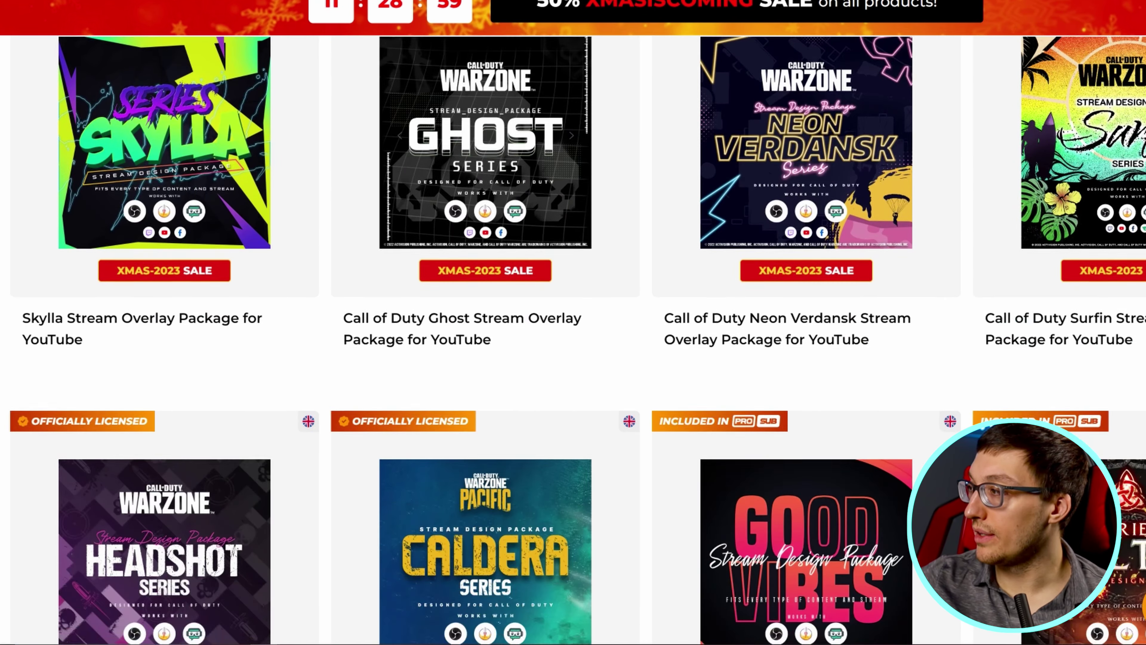
scroll(573, 339, down, 10)
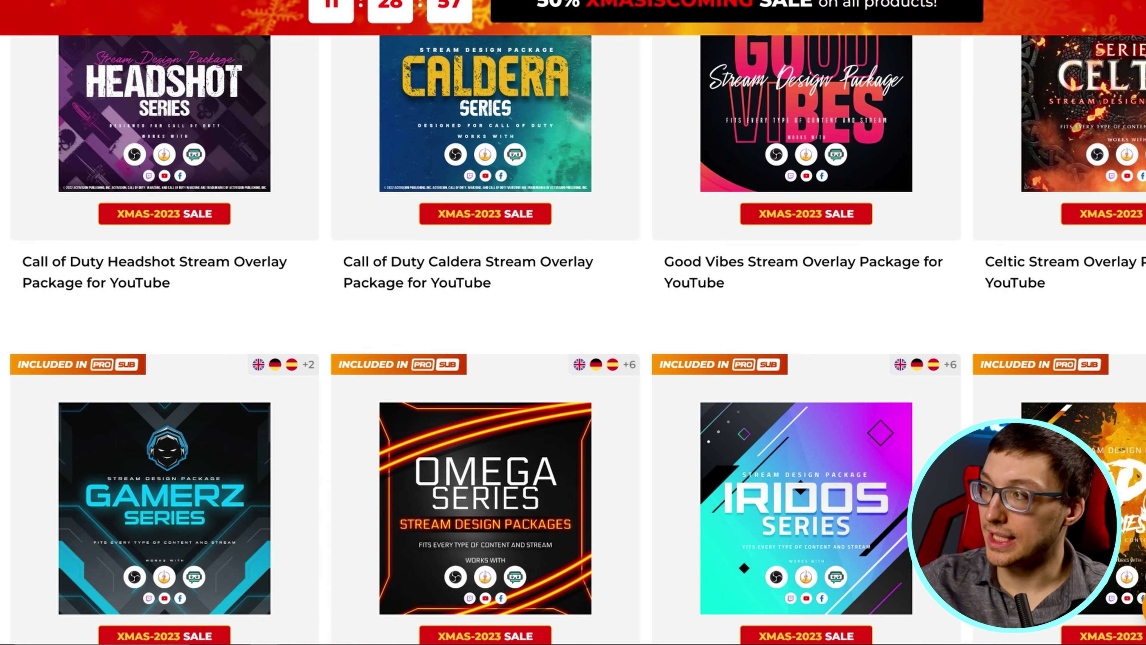